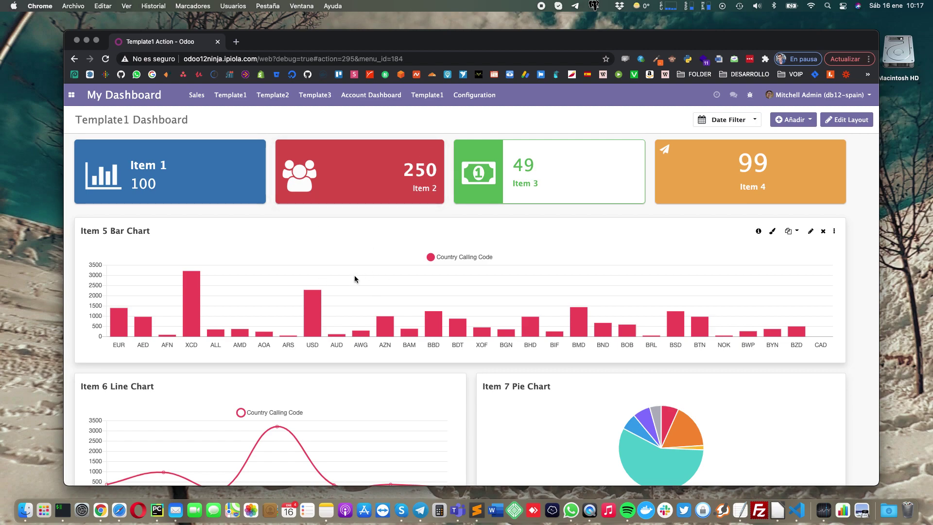
# Search the web for "dashboard ninja" in a new tab and open the Odoo Apps Store result.
pyautogui.click(236, 42)
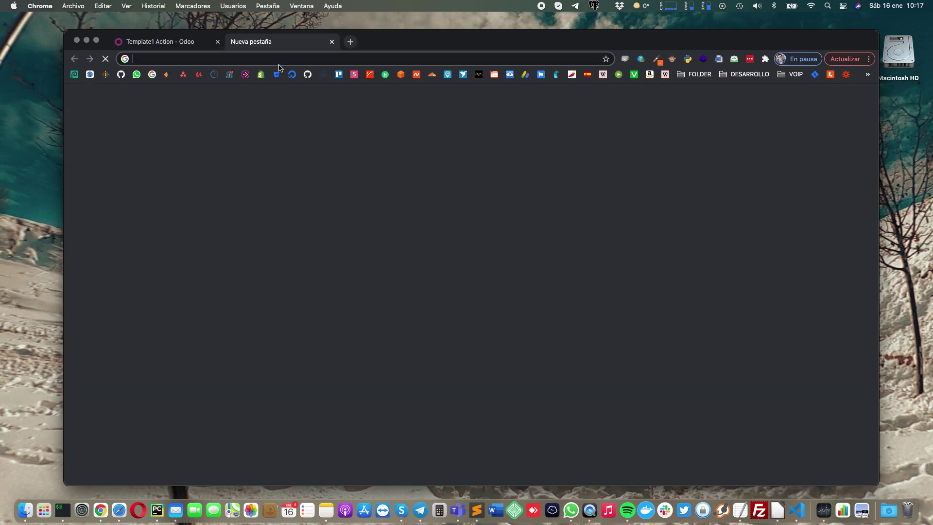
pyautogui.write('dash')
pyautogui.press('Right')
pyautogui.press('BackSpace')
pyautogui.press('BackSpace')
pyautogui.press('BackSpace')
pyautogui.press('BackSpace')
pyautogui.press('BackSpace')
pyautogui.press('BackSpace')
pyautogui.press('BackSpace')
pyautogui.press('BackSpace')
pyautogui.press('BackSpace')
pyautogui.press('BackSpace')
pyautogui.write('ninja')
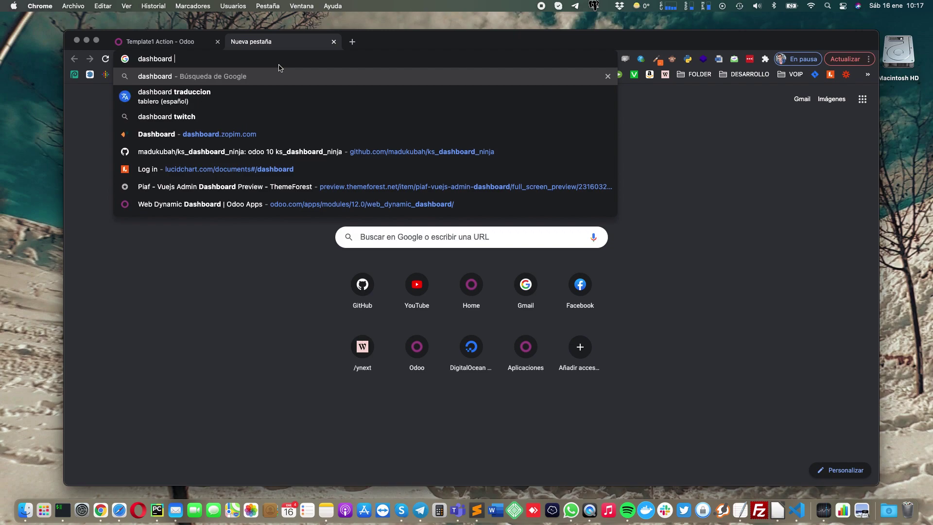
pyautogui.press('Return')
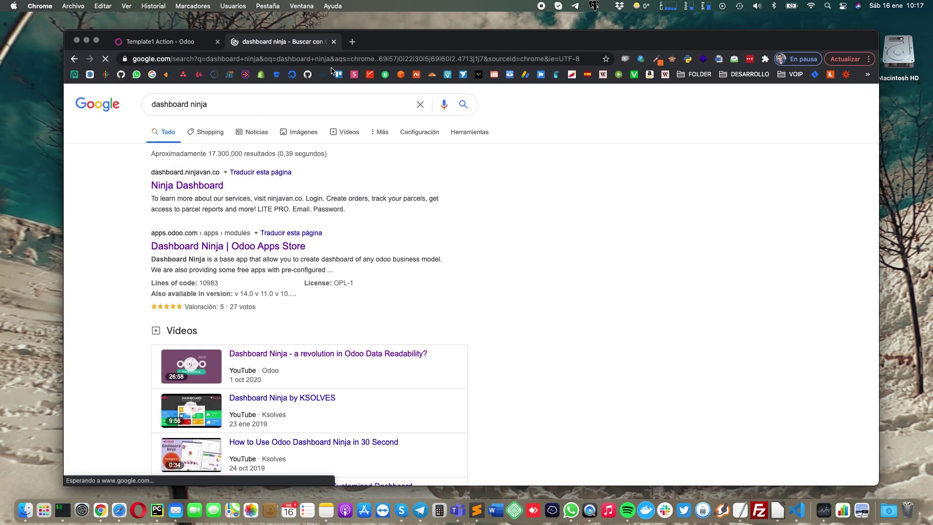
pyautogui.click(235, 249)
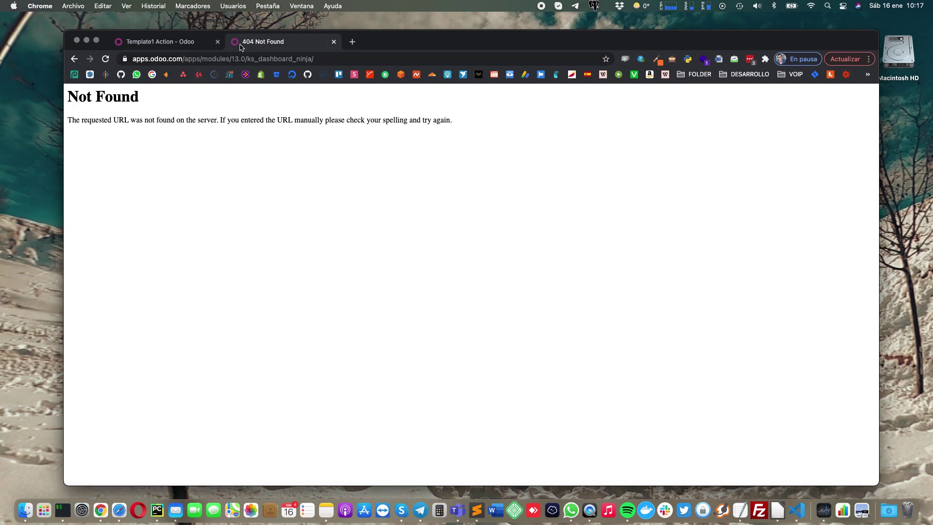
# Return to the Odoo tab, view the Sales dashboard and open the main My Dashboard page.
pyautogui.click(176, 46)
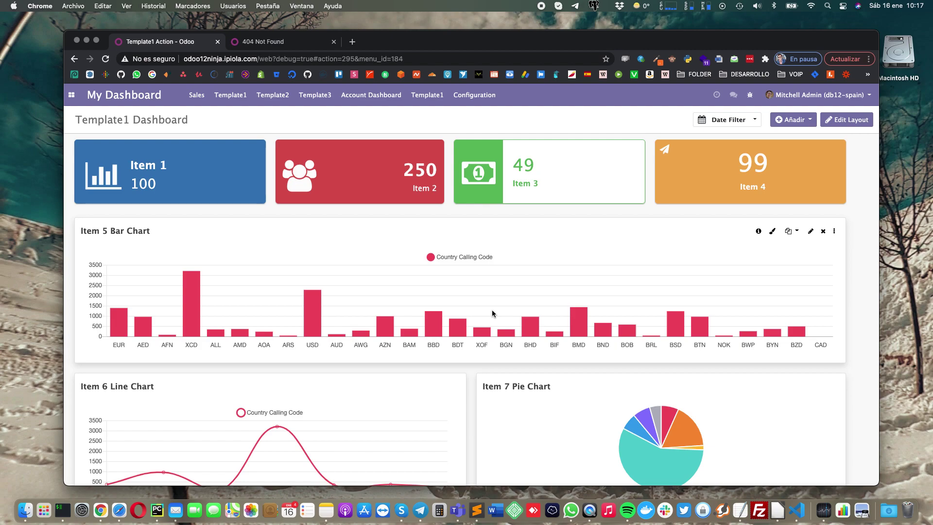
pyautogui.click(191, 96)
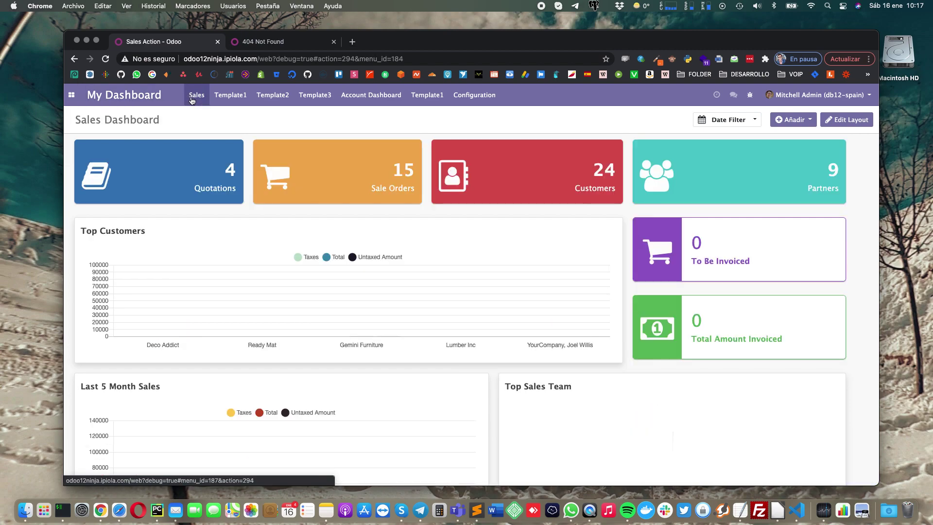
pyautogui.click(113, 97)
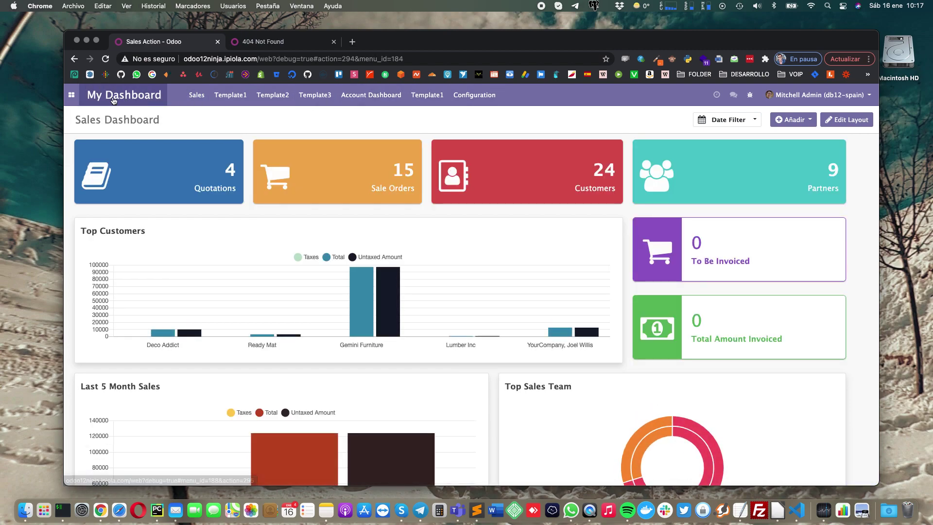
# Remove the ventas and Compras items from the dashboard, confirming their deletion.
pyautogui.moveTo(381, 200)
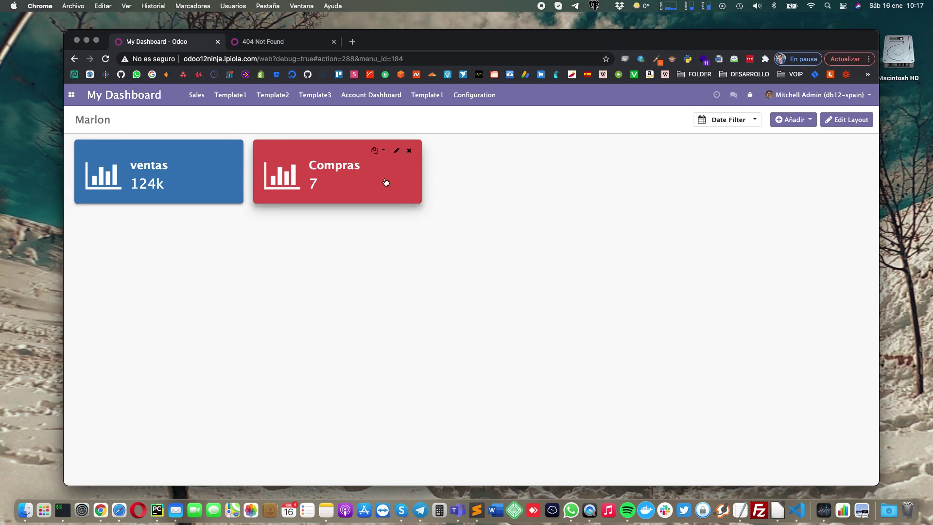
pyautogui.moveTo(228, 166)
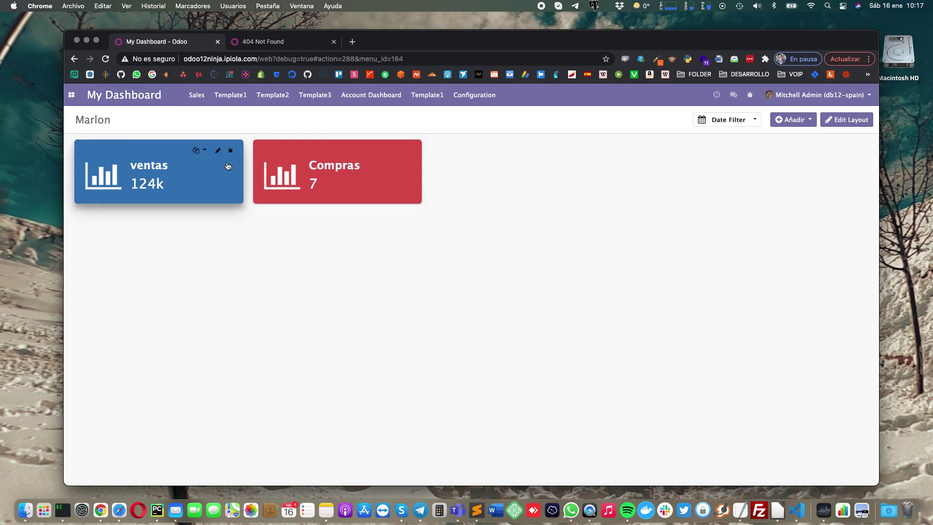
pyautogui.click(230, 150)
pyautogui.click(335, 161)
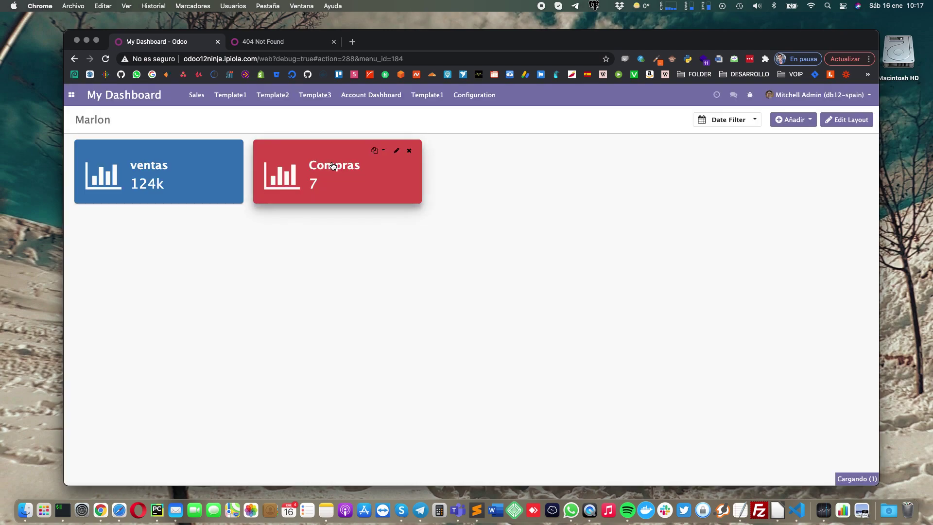
pyautogui.click(409, 150)
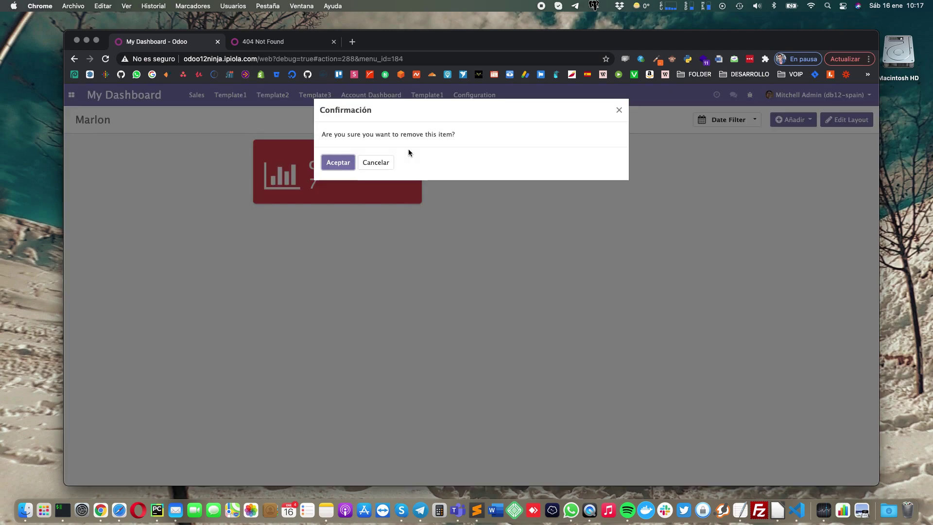
pyautogui.click(330, 161)
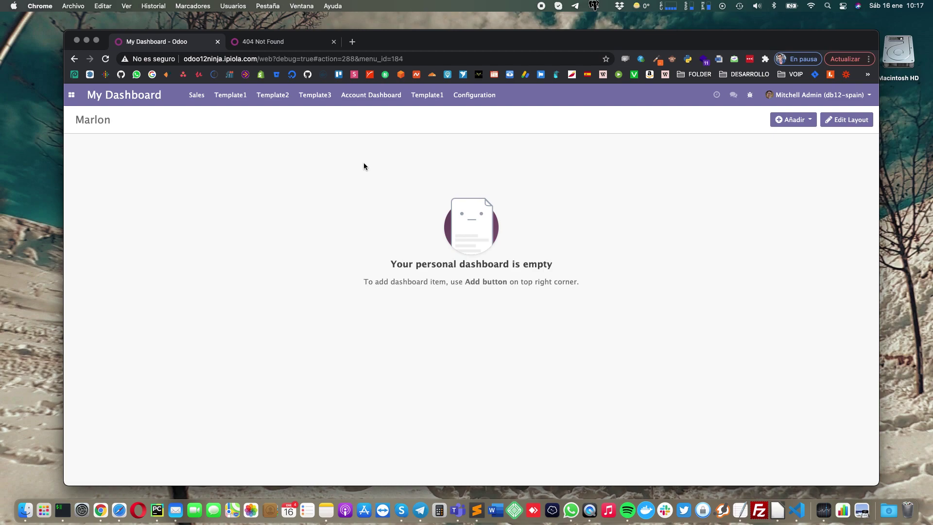
# Add a new Tile item to the empty dashboard and name it Ventas.
pyautogui.click(794, 120)
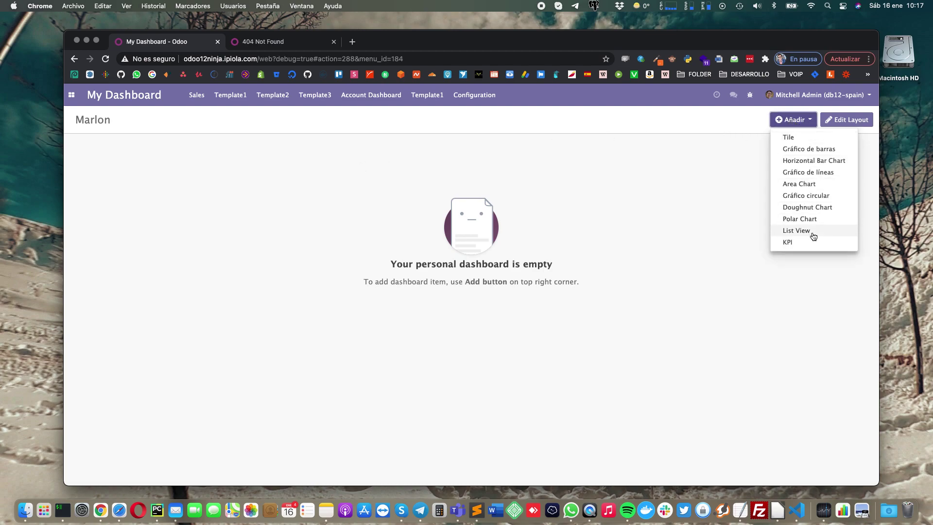
pyautogui.click(799, 140)
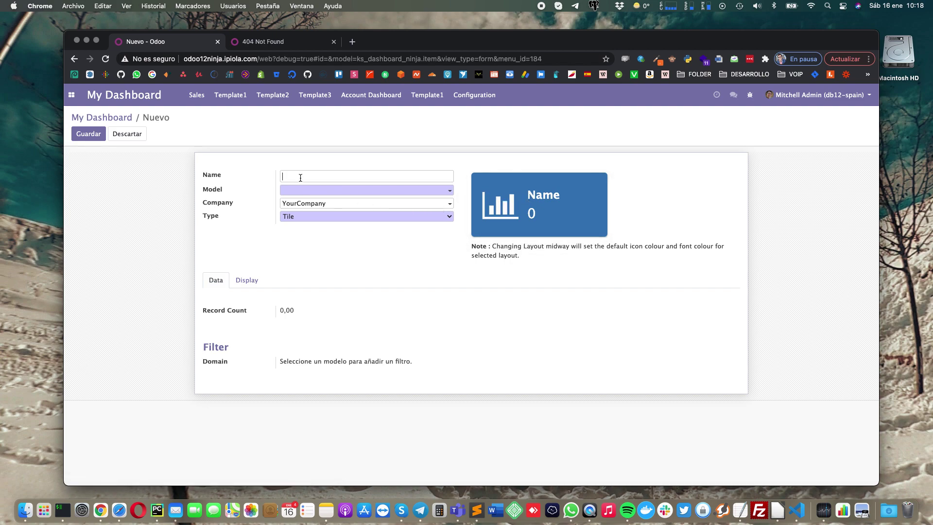
pyautogui.click(300, 177)
pyautogui.write('Ventas')
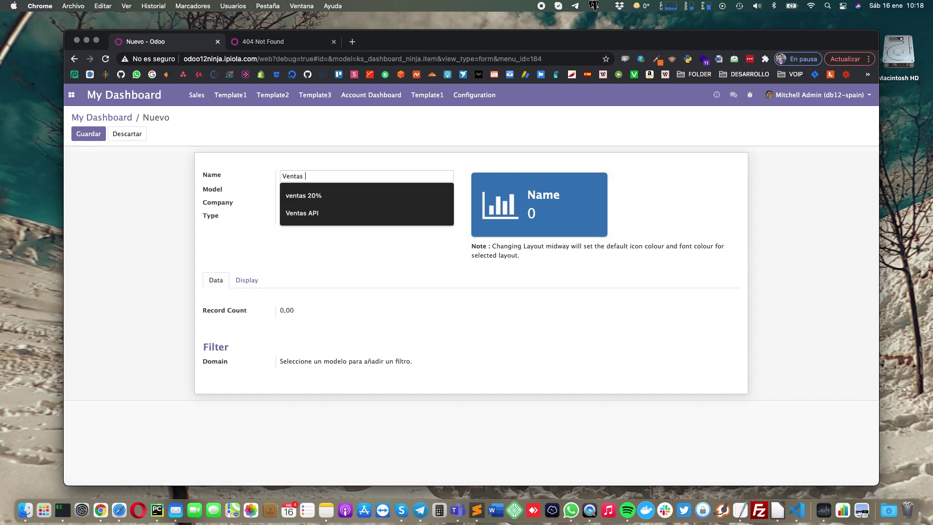
pyautogui.click(232, 209)
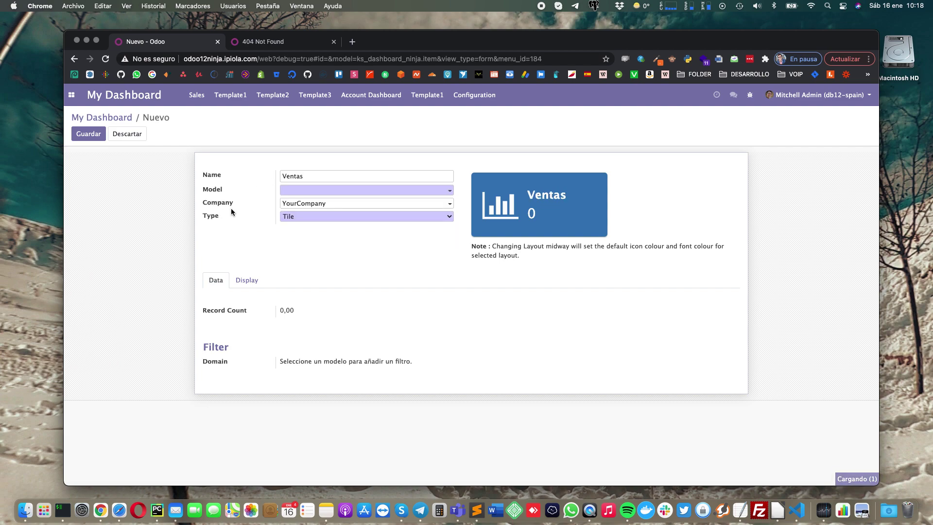
# Open a second copy of the Odoo page in a new tab and go to the Ventas app there.
pyautogui.click(331, 190)
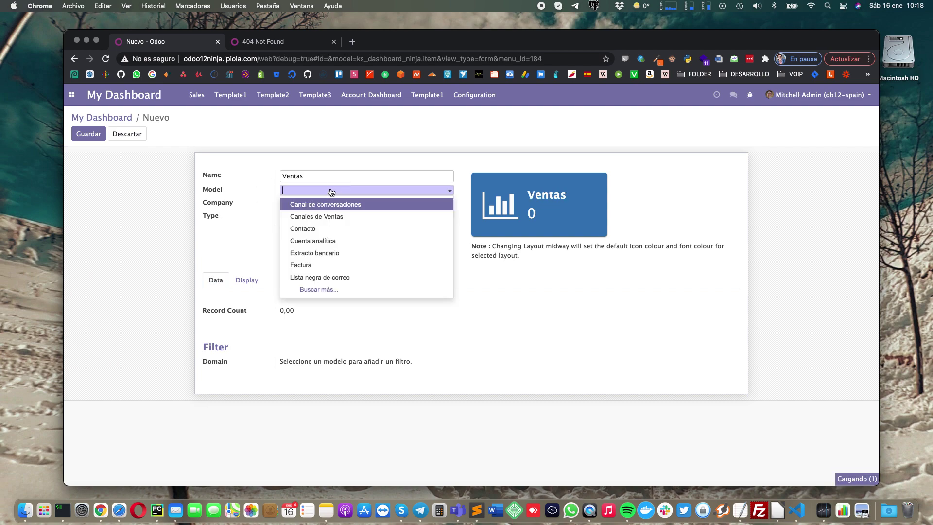
pyautogui.click(262, 57)
pyautogui.hotkey('ctrl', 'c')
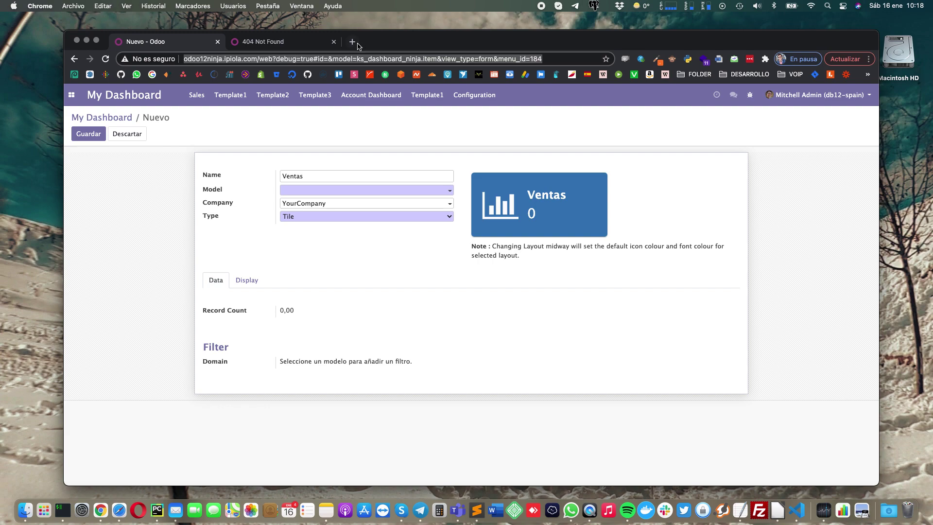
pyautogui.click(358, 43)
pyautogui.hotkey('ctrl', 'v')
pyautogui.press('Return')
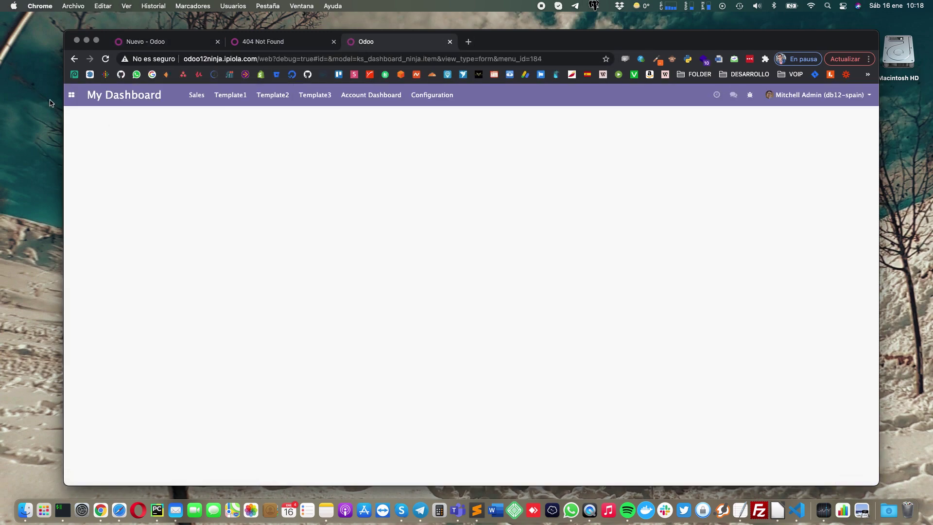
pyautogui.click(72, 94)
pyautogui.click(85, 129)
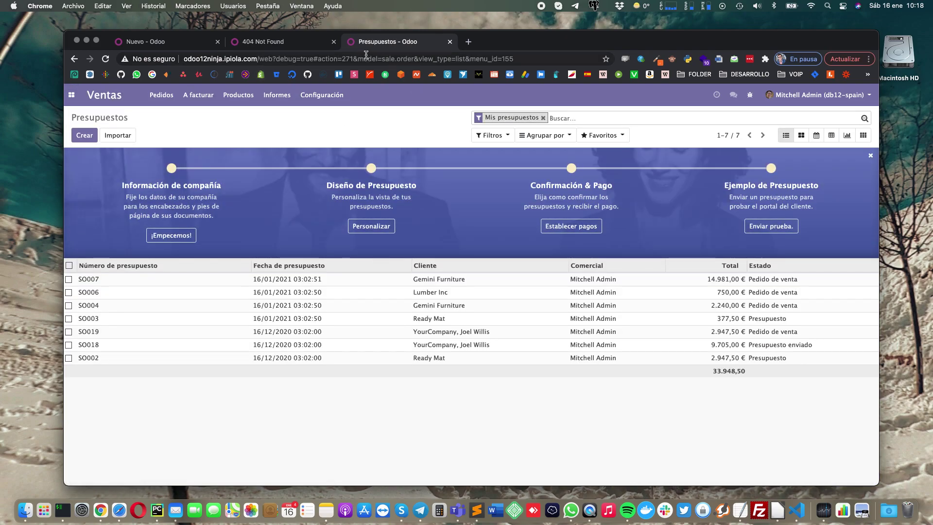
# Copy the model name sale.order from the quotations page address and use it to set the tile's Model to Pedido de venta.
pyautogui.moveTo(358, 58)
pyautogui.mouseDown()
pyautogui.moveTo(413, 58)
pyautogui.moveTo(371, 60)
pyautogui.mouseUp()
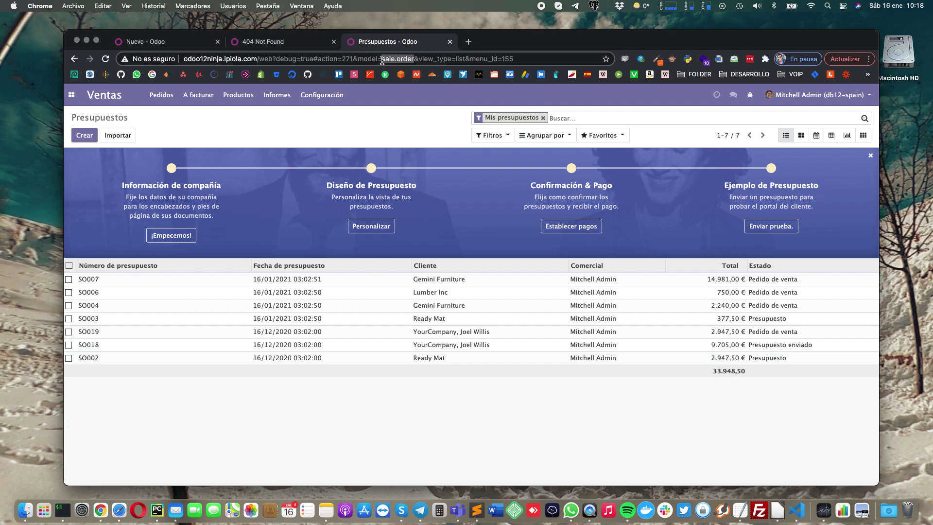
pyautogui.press('super+c')
pyautogui.click(291, 42)
pyautogui.click(184, 44)
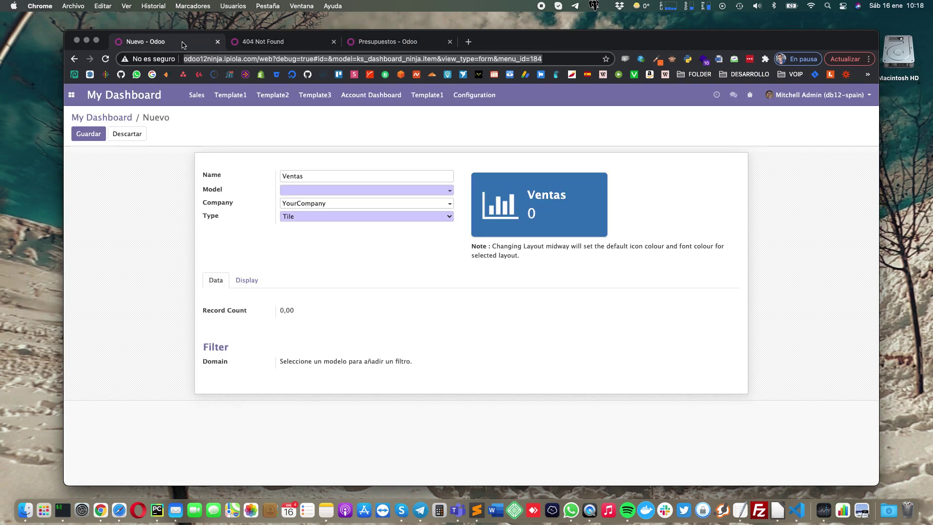
pyautogui.click(329, 191)
pyautogui.press('super+v')
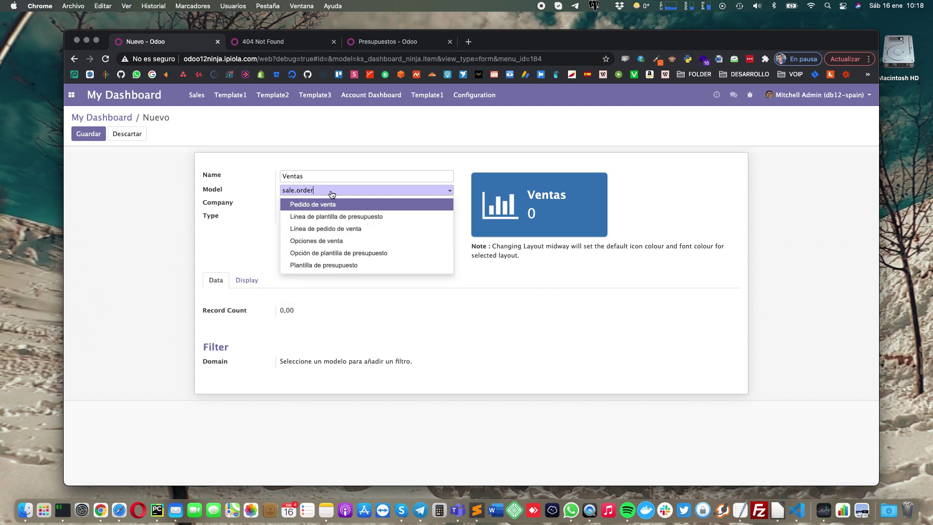
pyautogui.click(367, 203)
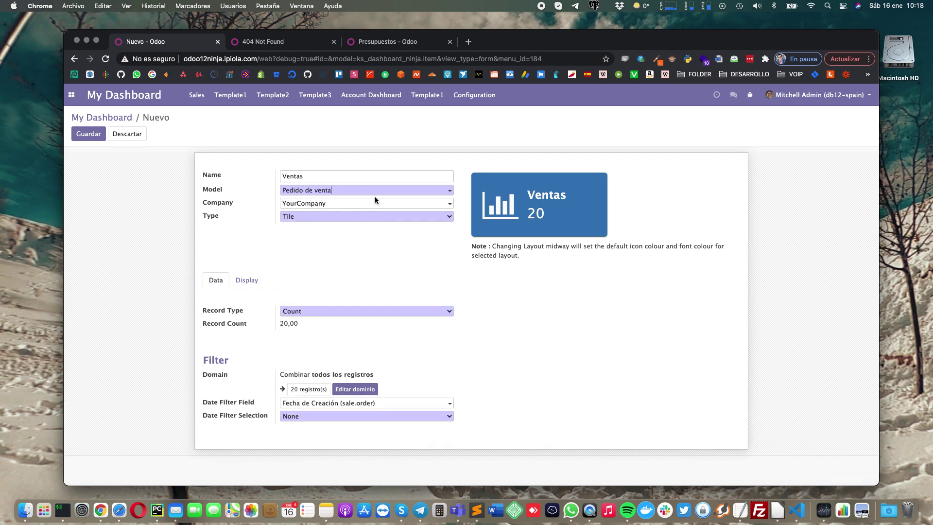
# Examine the available Company and Date Filter Selection options for the Ventas tile without changing them.
pyautogui.click(316, 207)
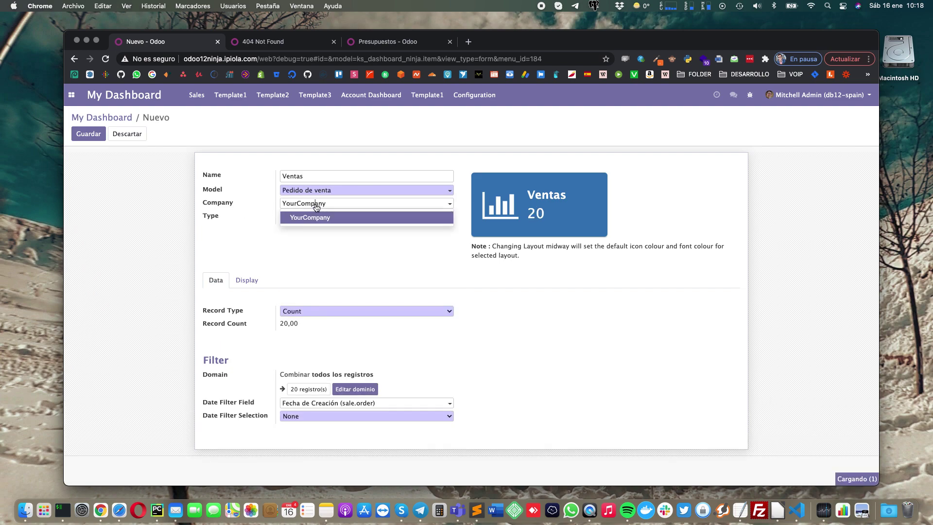
pyautogui.click(317, 207)
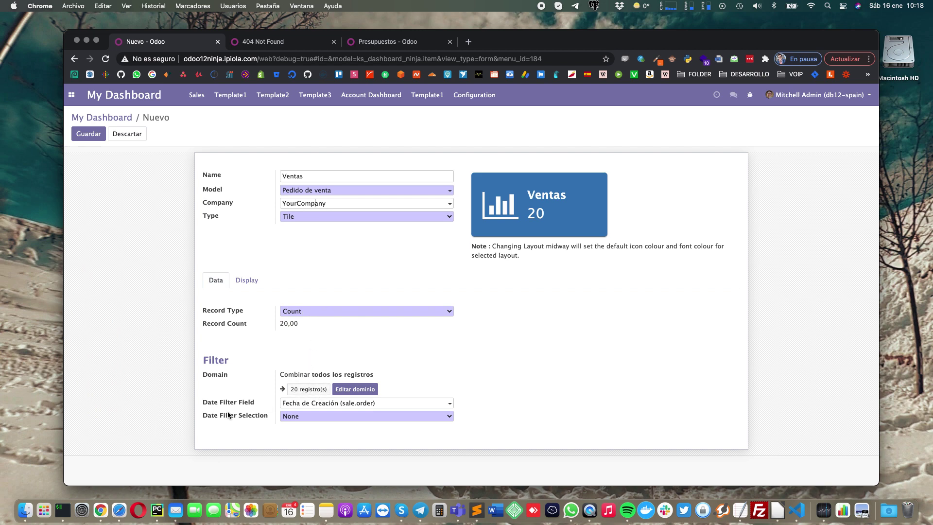
pyautogui.click(333, 412)
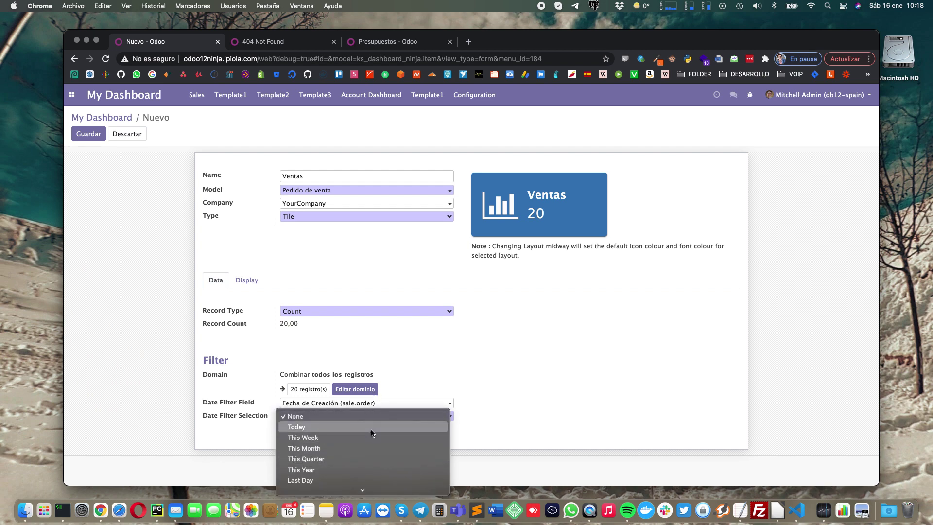
pyautogui.click(386, 369)
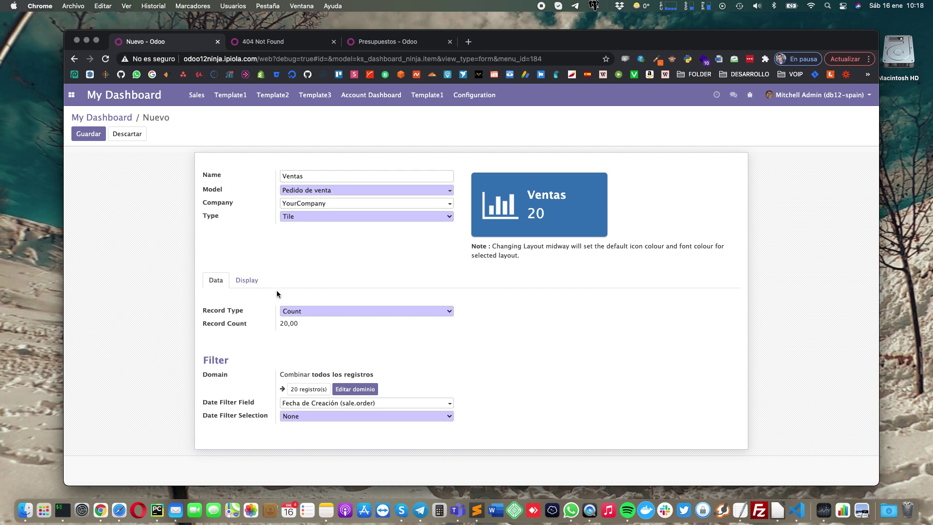
# Apply the red theme to the Ventas tile and slightly adjust its font color transparency.
pyautogui.click(248, 281)
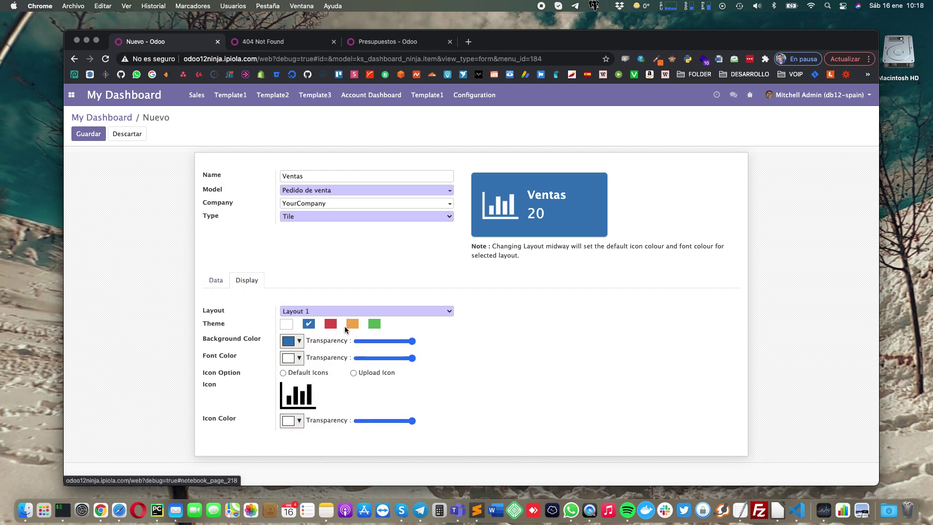
pyautogui.click(331, 325)
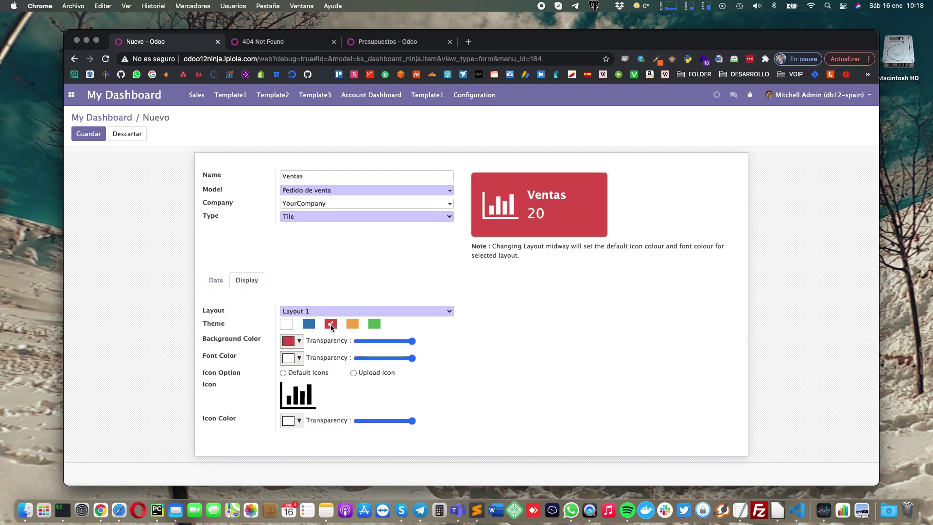
pyautogui.moveTo(538, 218)
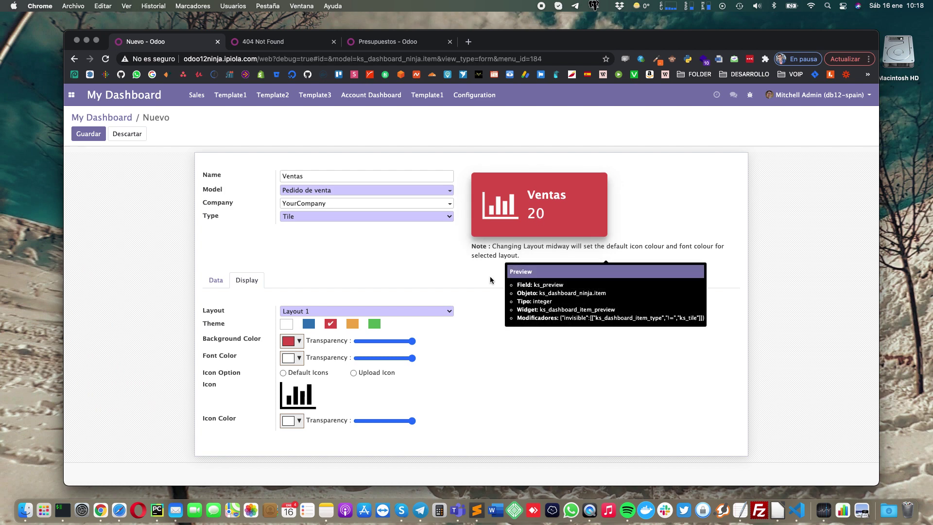
pyautogui.moveTo(412, 341)
pyautogui.mouseDown()
pyautogui.moveTo(389, 341)
pyautogui.moveTo(415, 342)
pyautogui.moveTo(374, 358)
pyautogui.moveTo(411, 358)
pyautogui.mouseUp()
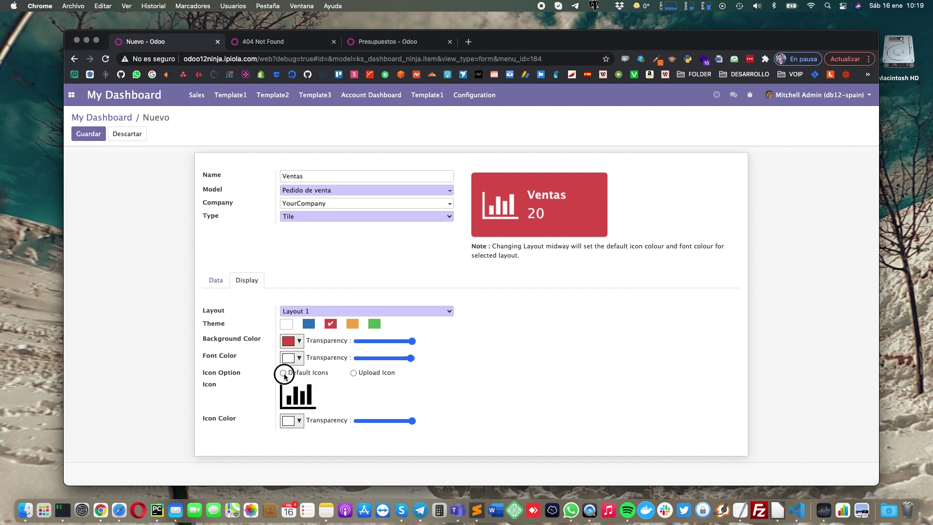
# Set the tile's Icon Option to Default Icons and save the Ventas item.
pyautogui.click(354, 374)
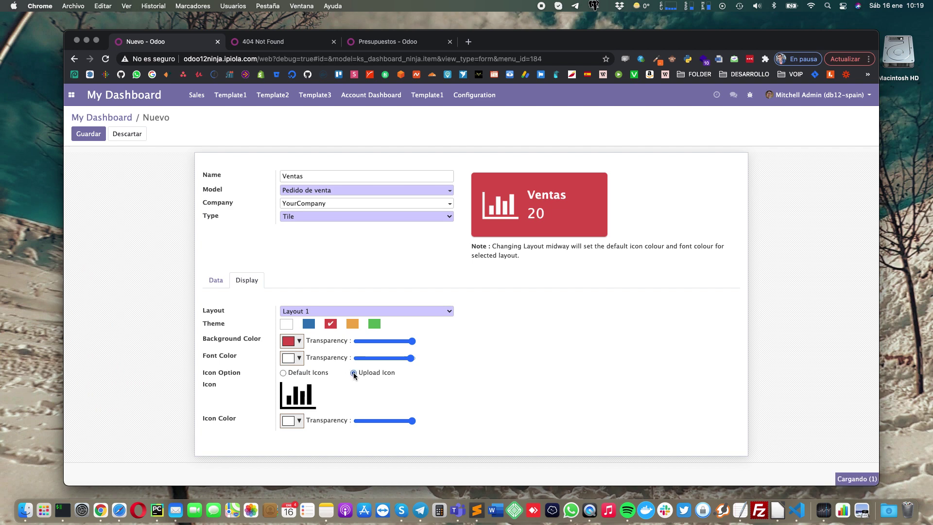
pyautogui.click(283, 372)
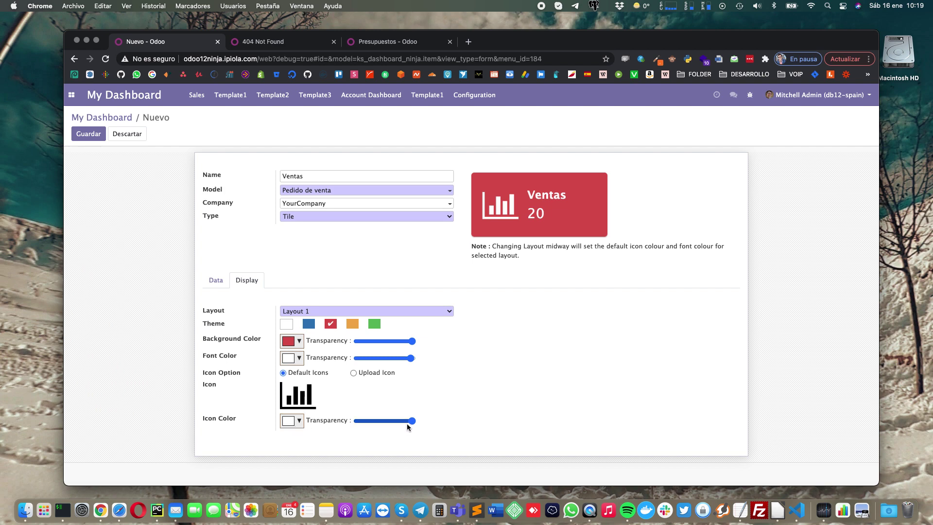
pyautogui.moveTo(411, 420)
pyautogui.mouseDown()
pyautogui.moveTo(358, 421)
pyautogui.moveTo(414, 423)
pyautogui.mouseUp()
pyautogui.click(215, 280)
pyautogui.click(94, 134)
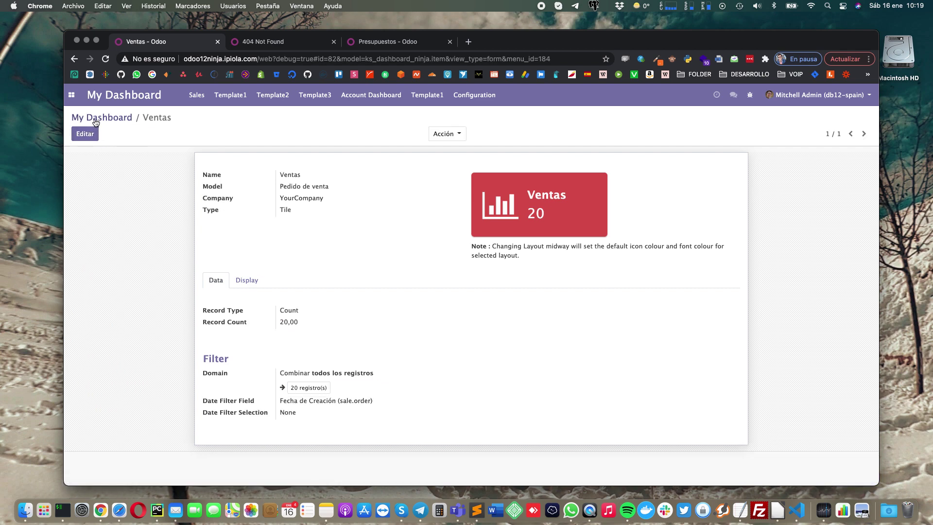
# Return to the My Dashboard overview, try the This Week date filter and restore it to All Time.
pyautogui.click(127, 112)
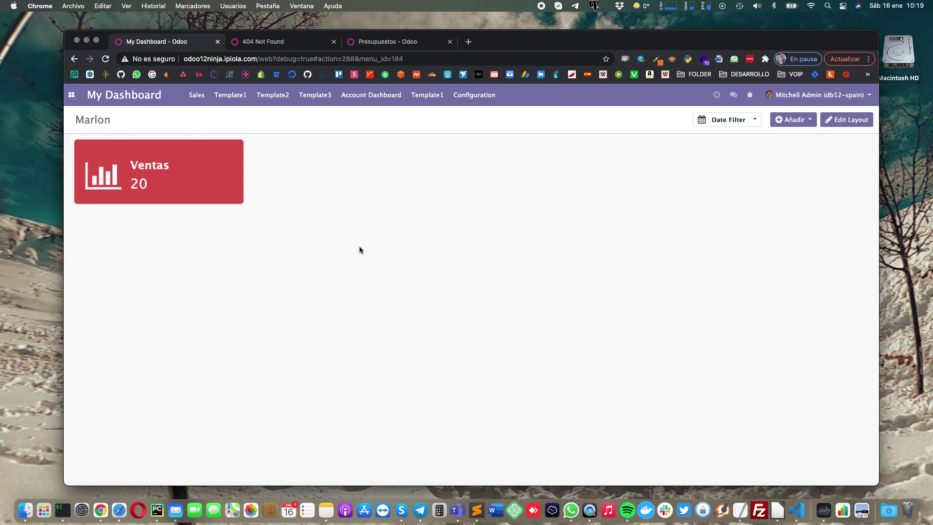
pyautogui.click(718, 121)
pyautogui.click(726, 150)
pyautogui.click(733, 121)
pyautogui.click(741, 160)
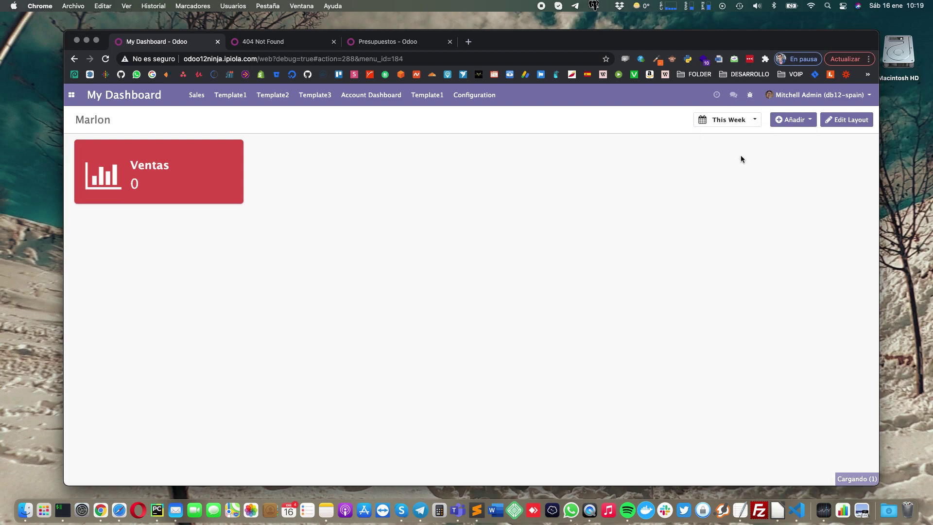
pyautogui.click(723, 127)
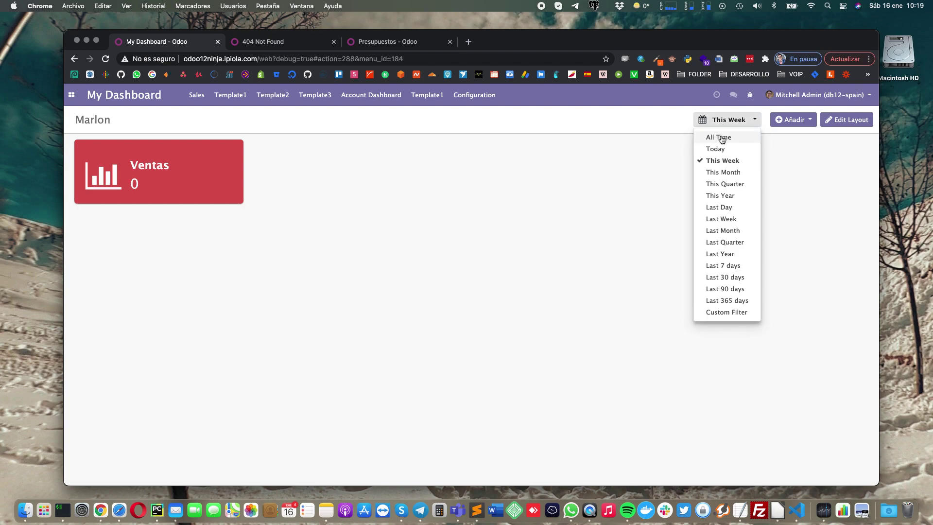
pyautogui.click(722, 138)
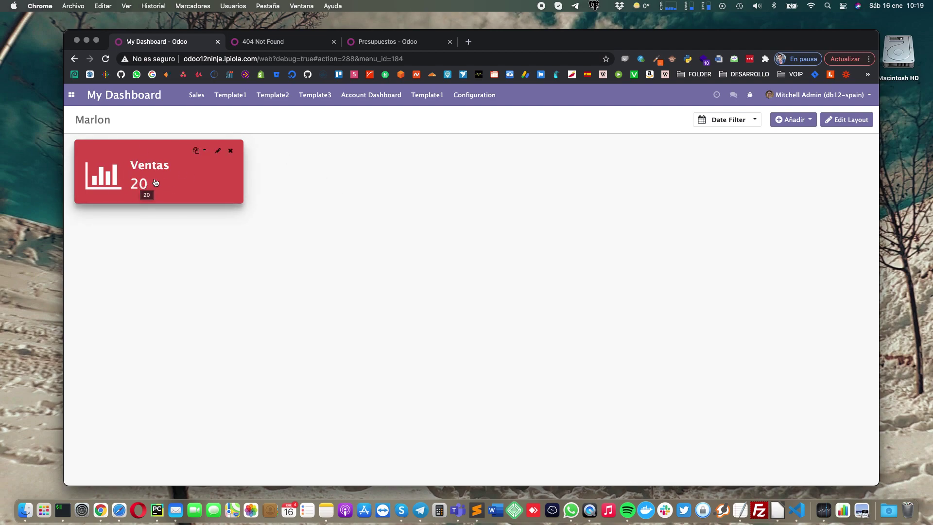
# Add a bar chart item named Compras and set its Model to Pedido de compra.
pyautogui.click(802, 121)
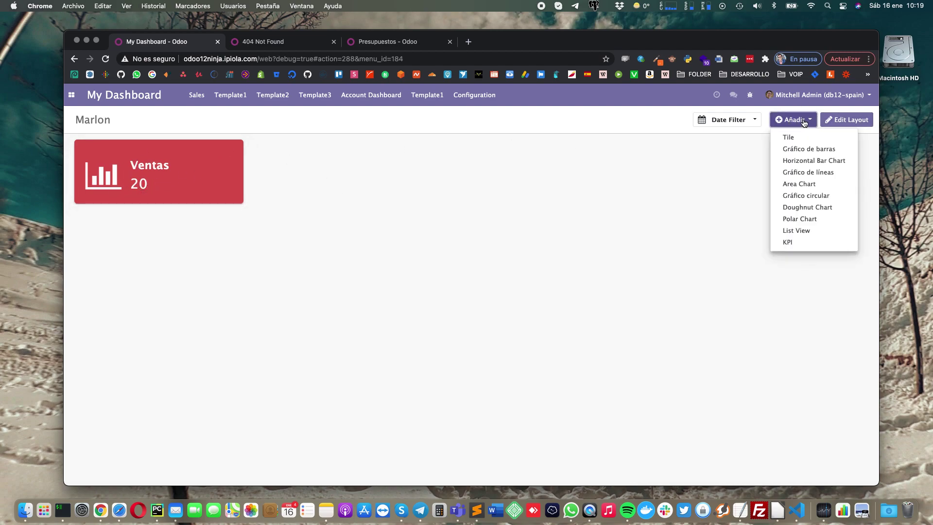
pyautogui.click(806, 151)
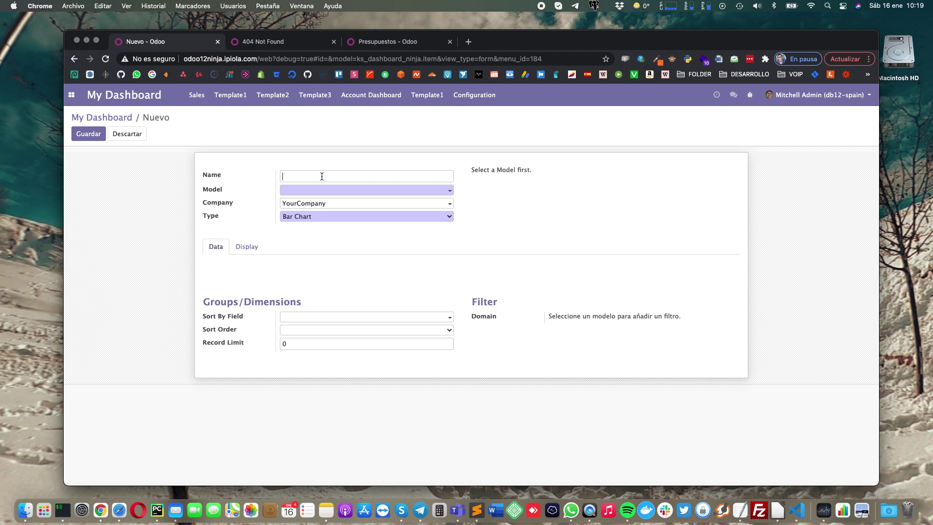
pyautogui.write('Ventas')
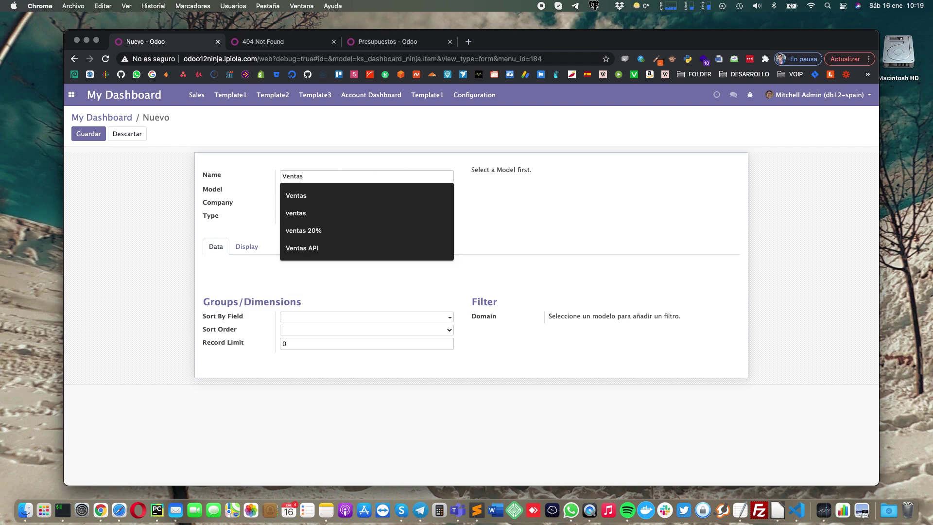
pyautogui.click(236, 171)
pyautogui.write('Con')
pyautogui.press('BackSpace')
pyautogui.press('BackSpace')
pyautogui.write('ompras')
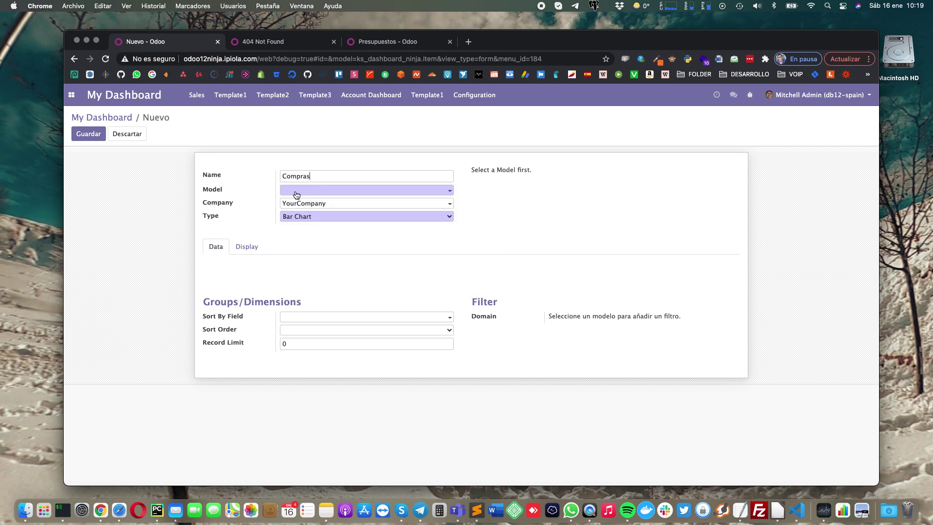
pyautogui.click(296, 194)
pyautogui.write('pur')
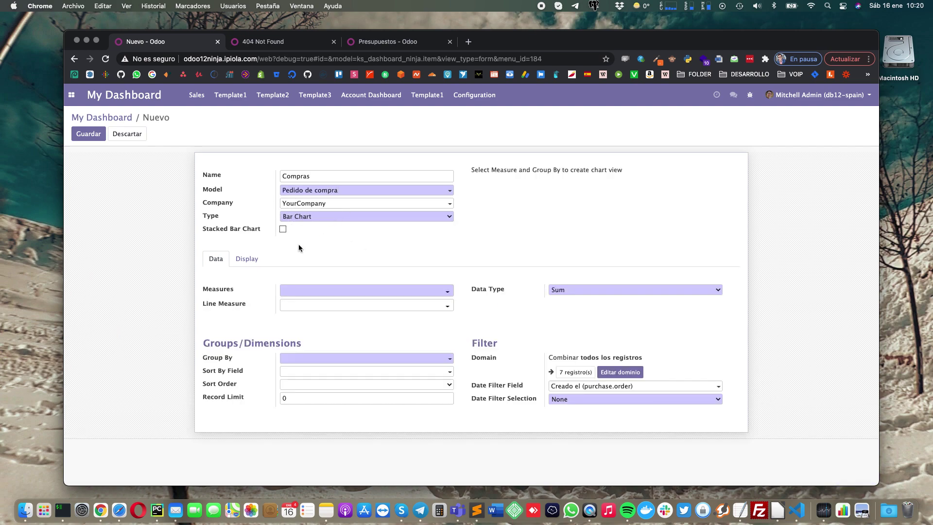
# Add Total (purchase.order) as the Compras chart's measure with Sum as the Data Type.
pyautogui.click(317, 294)
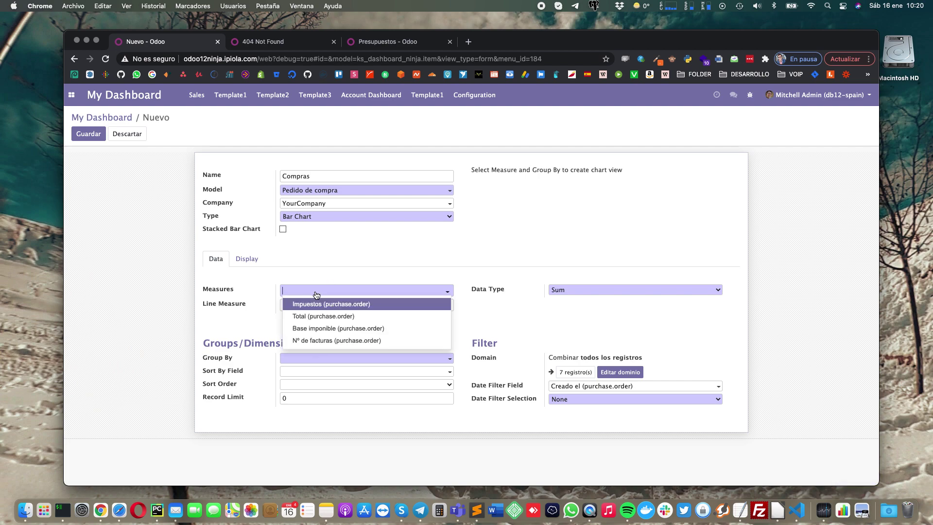
pyautogui.click(329, 317)
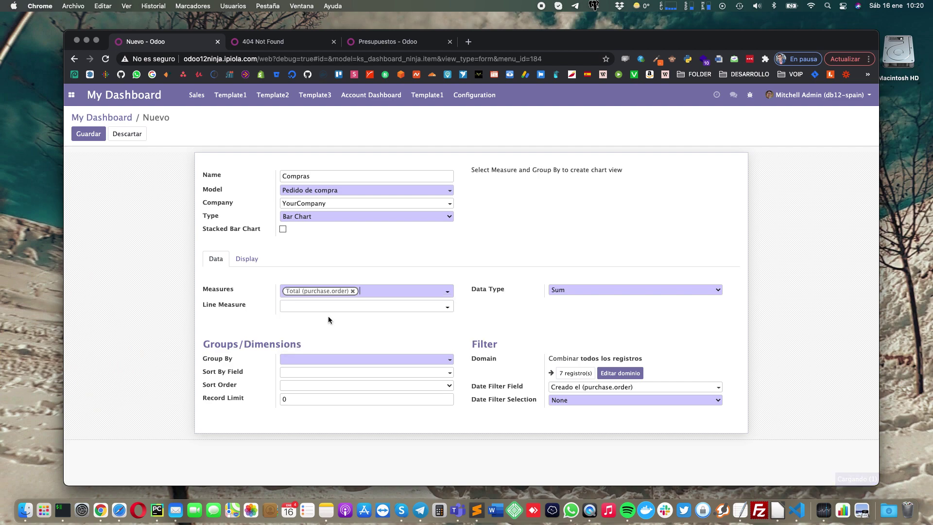
pyautogui.click(367, 293)
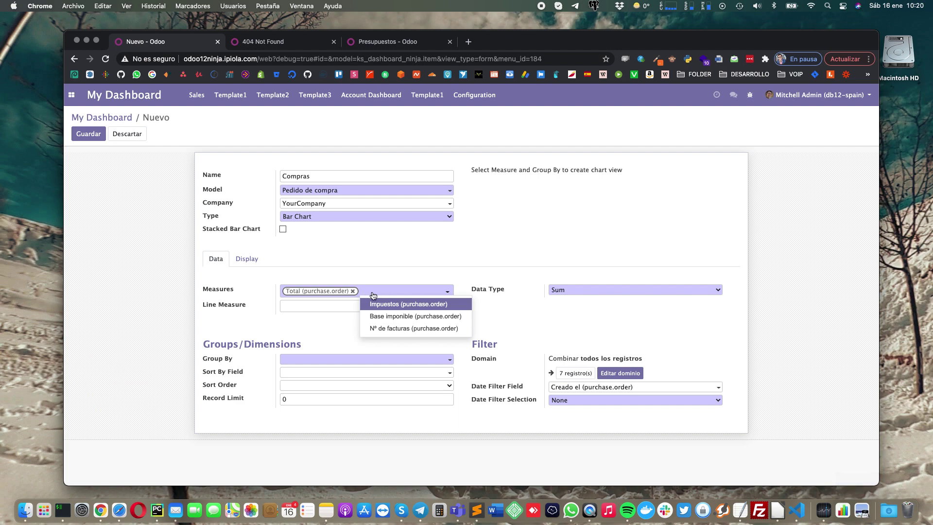
pyautogui.click(401, 271)
pyautogui.click(567, 288)
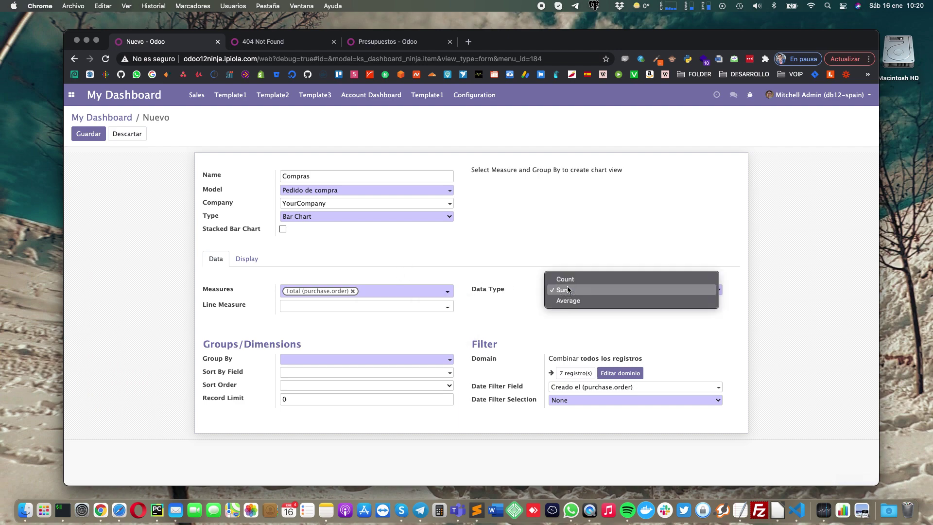
pyautogui.click(582, 290)
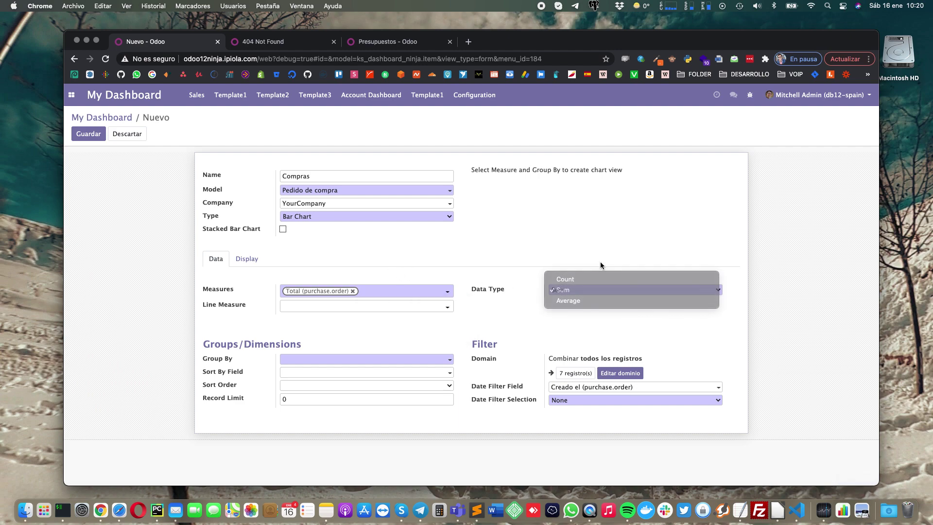
# Find the partner_id field in the full field list and group the Compras chart by Proveedor (purchase.order).
pyautogui.click(344, 362)
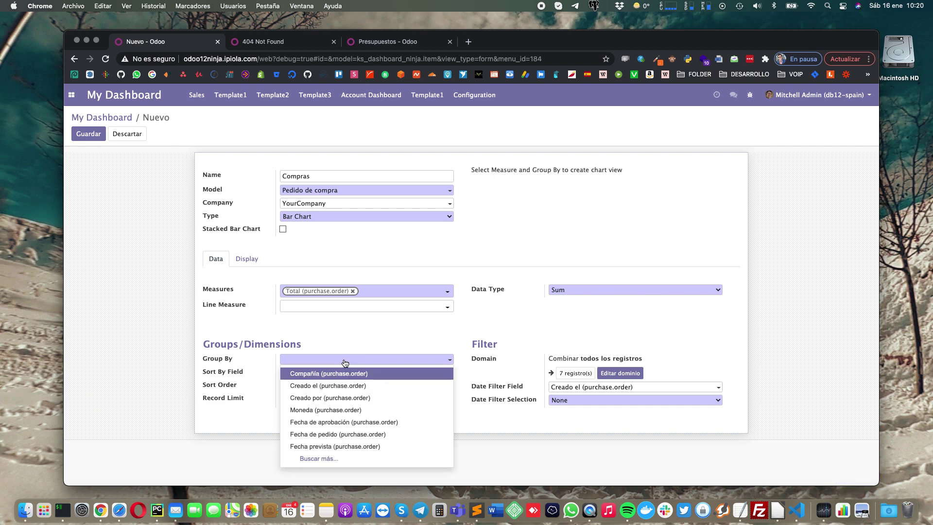
pyautogui.write('m')
pyautogui.press('BackSpace')
pyautogui.write('partner')
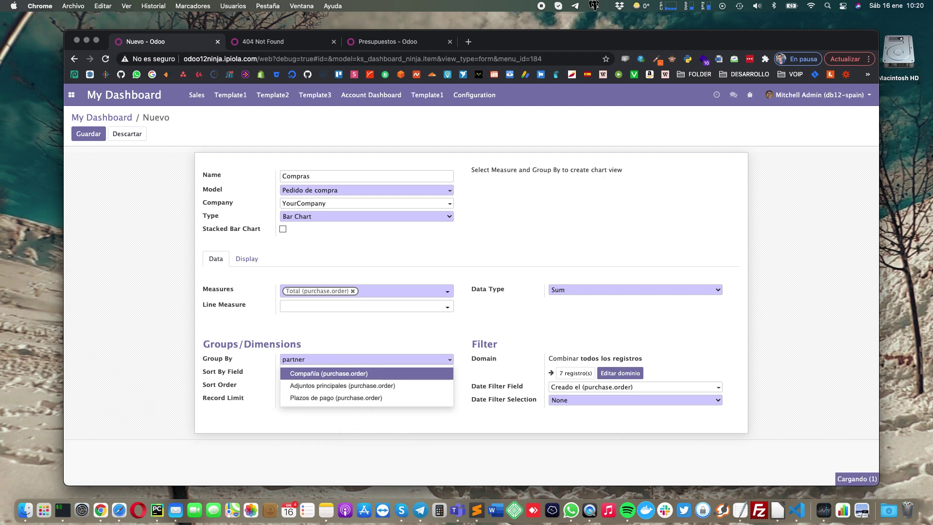
pyautogui.write('_id')
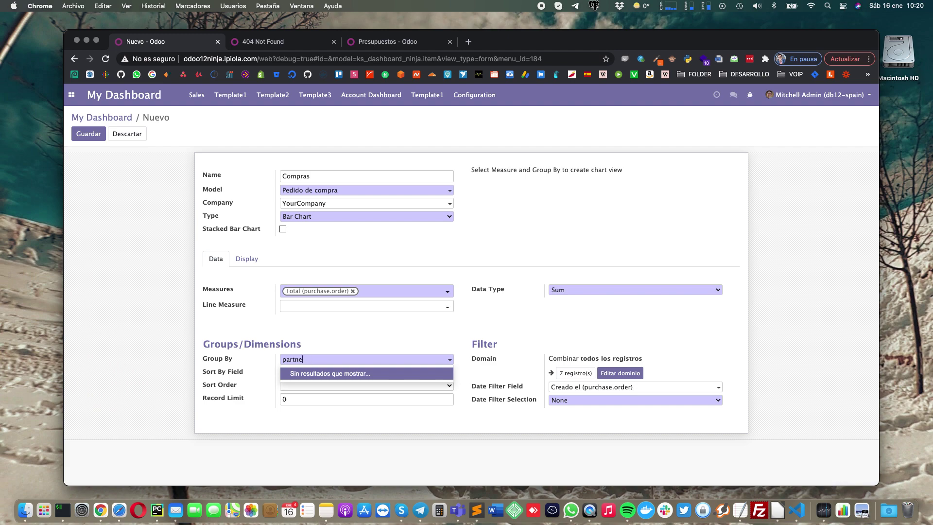
pyautogui.press('BackSpace')
pyautogui.press('BackSpace')
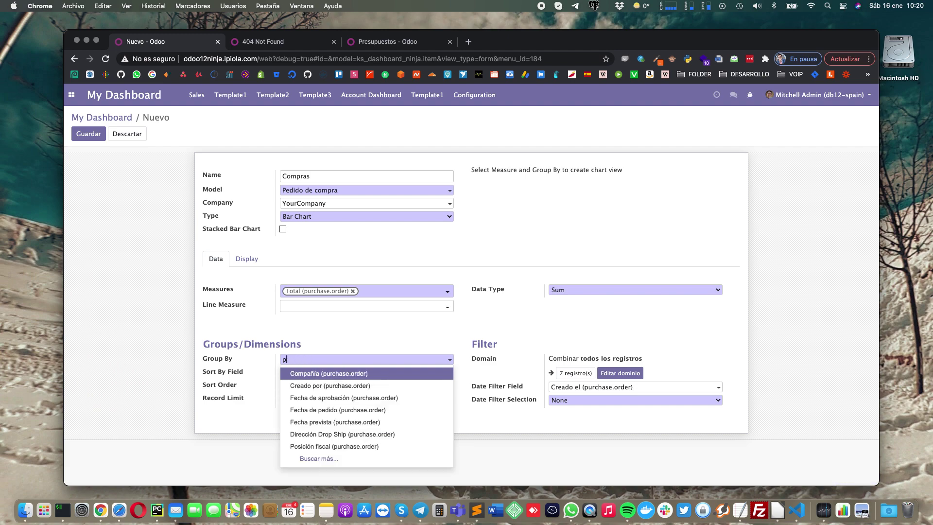
pyautogui.click(340, 458)
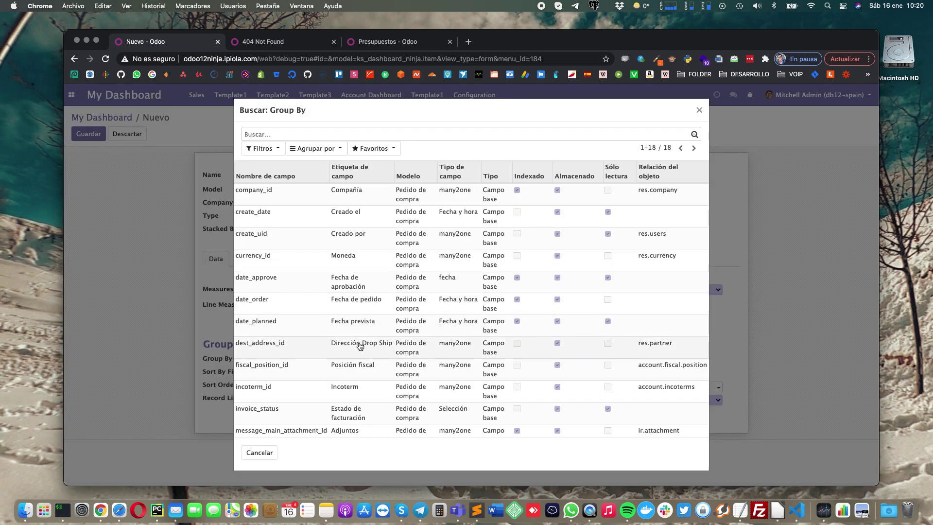
pyautogui.scroll(-3, 311, 342)
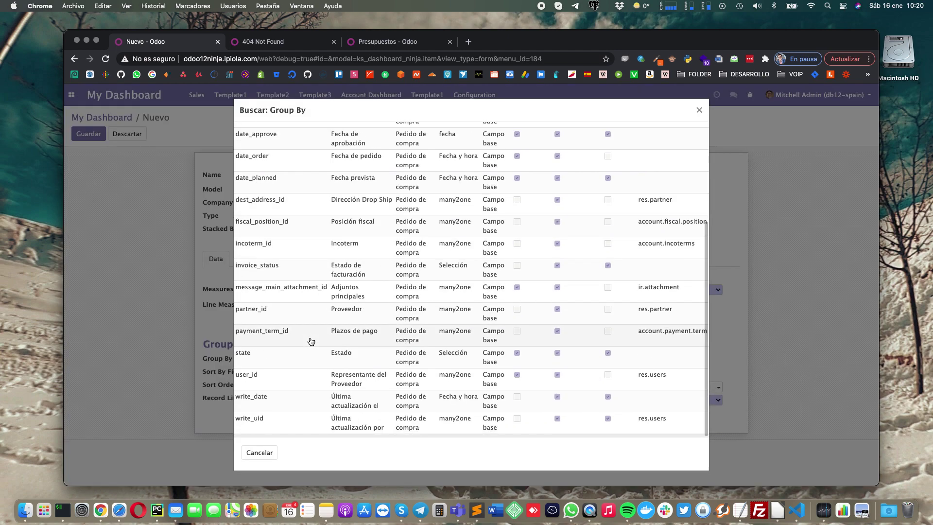
pyautogui.scroll(1, 311, 341)
pyautogui.click(307, 339)
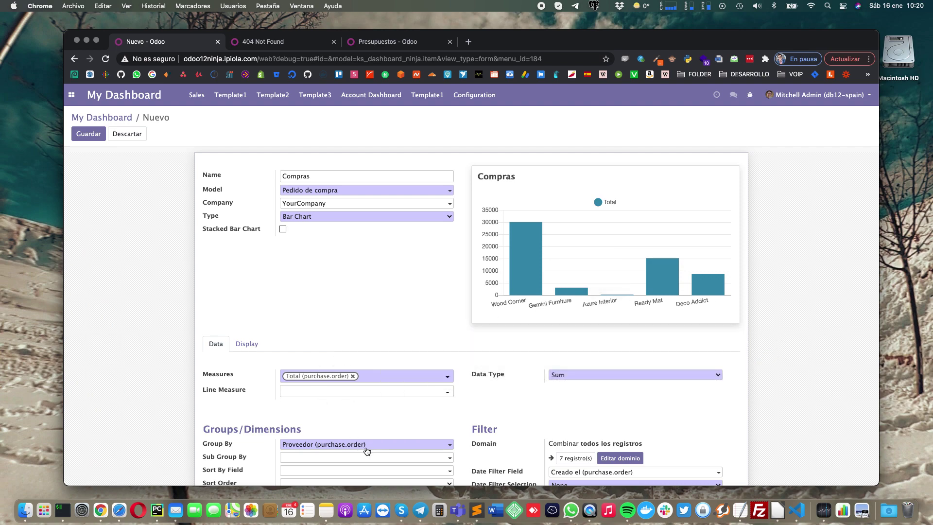
# Clear the chart's Group By value and set it to Compañía (purchase.order).
pyautogui.scroll(-2, 370, 414)
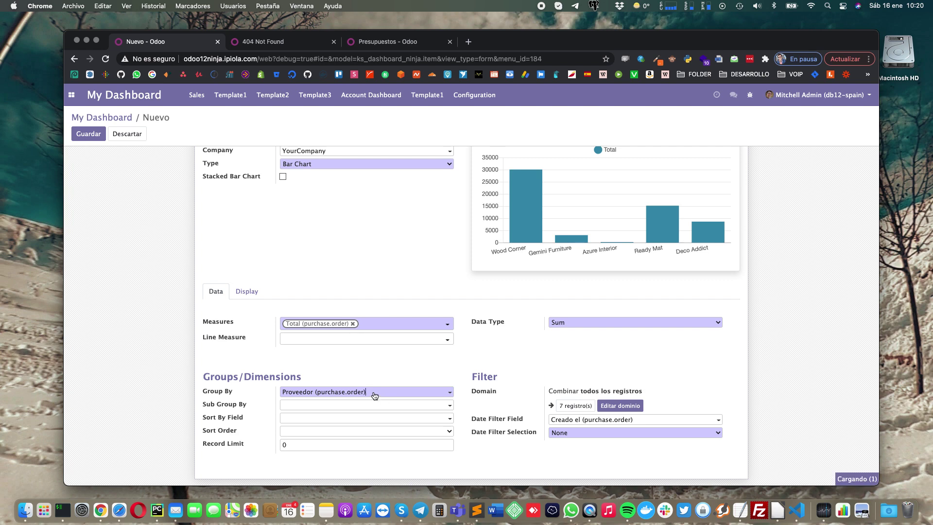
pyautogui.click(375, 395)
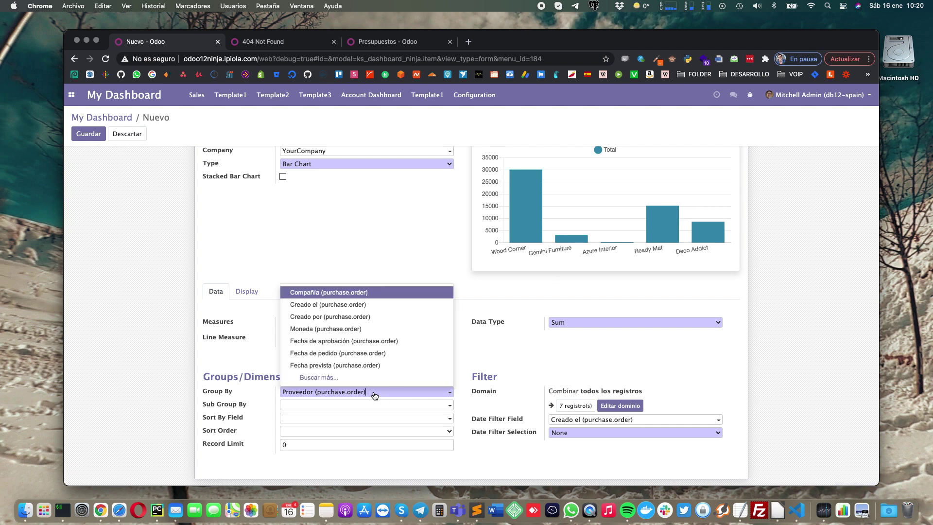
pyautogui.click(376, 395)
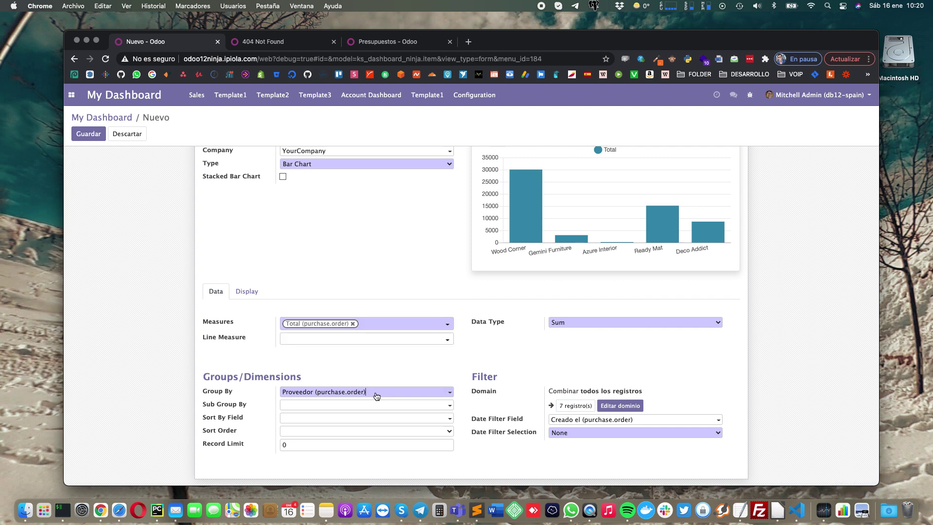
pyautogui.moveTo(294, 392); pyautogui.dragTo(429, 395)
pyautogui.press('BackSpace')
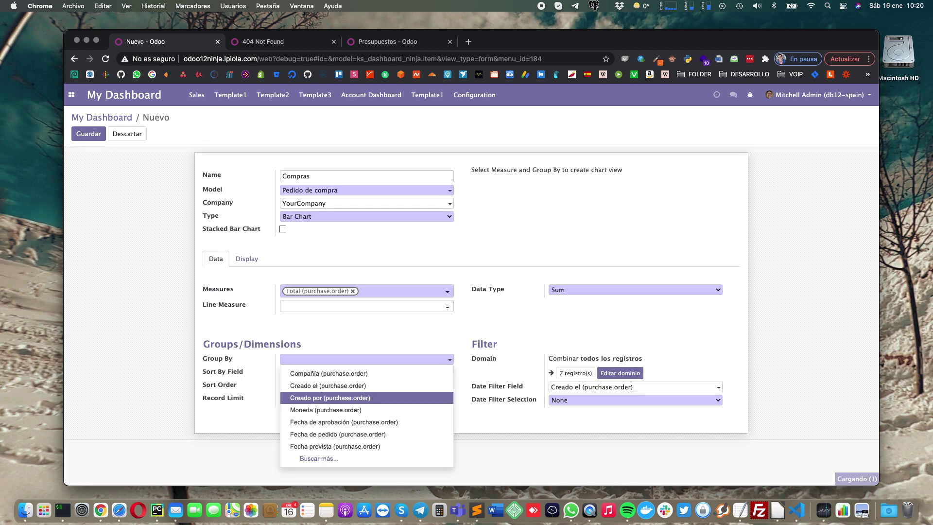
pyautogui.press('Up')
pyautogui.press('Up')
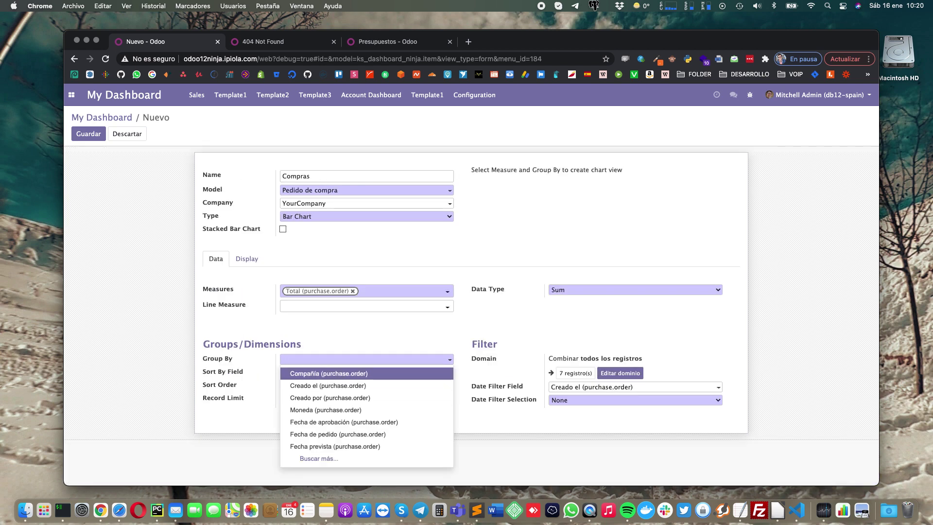
pyautogui.press('Return')
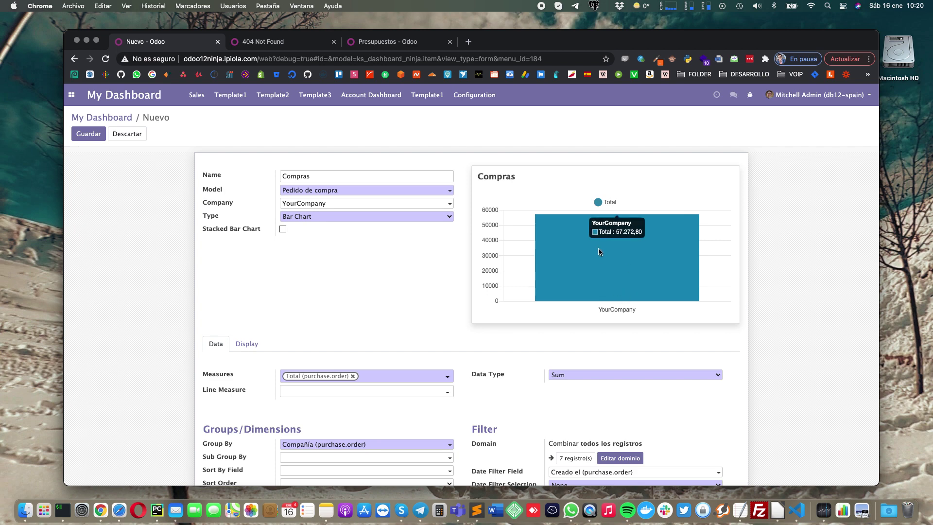
# Group the Compras chart by Fecha de pedido (purchase.order) from the full field list, with Group By Date set to Month.
pyautogui.click(341, 443)
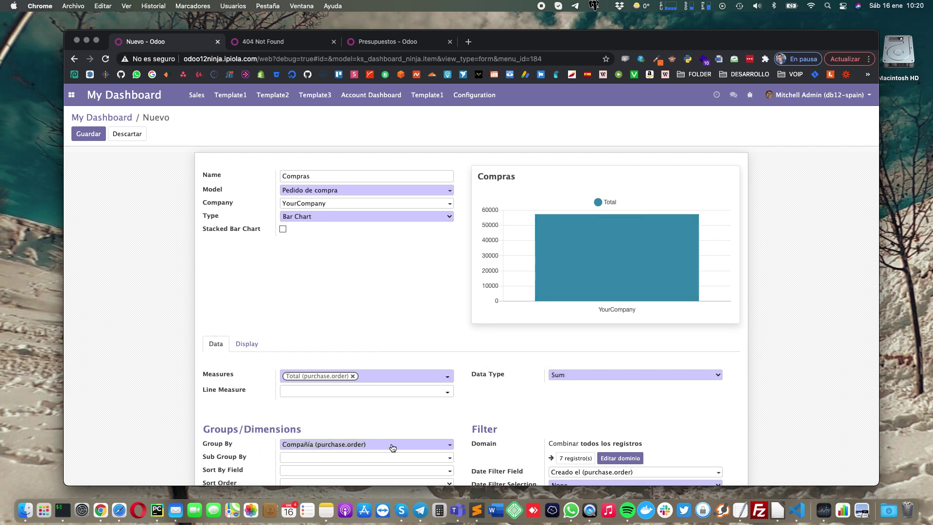
pyautogui.click(393, 447)
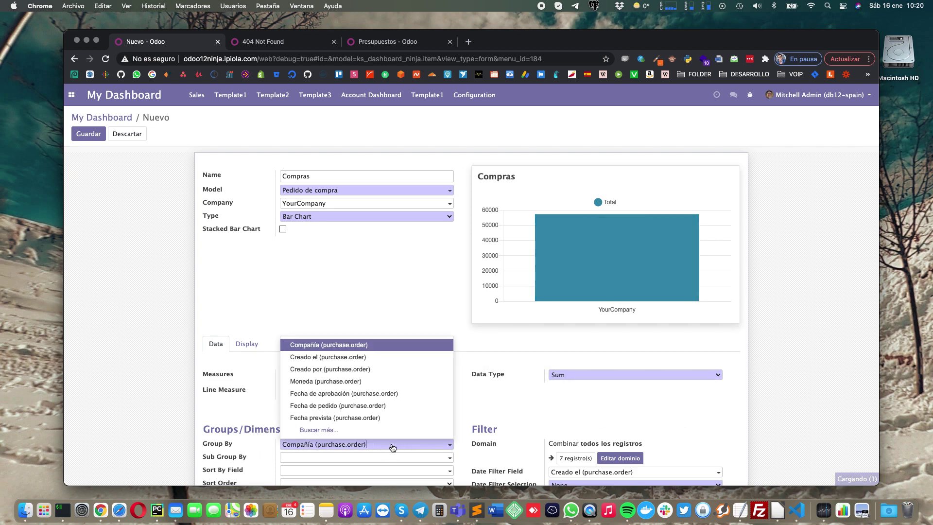
pyautogui.click(356, 430)
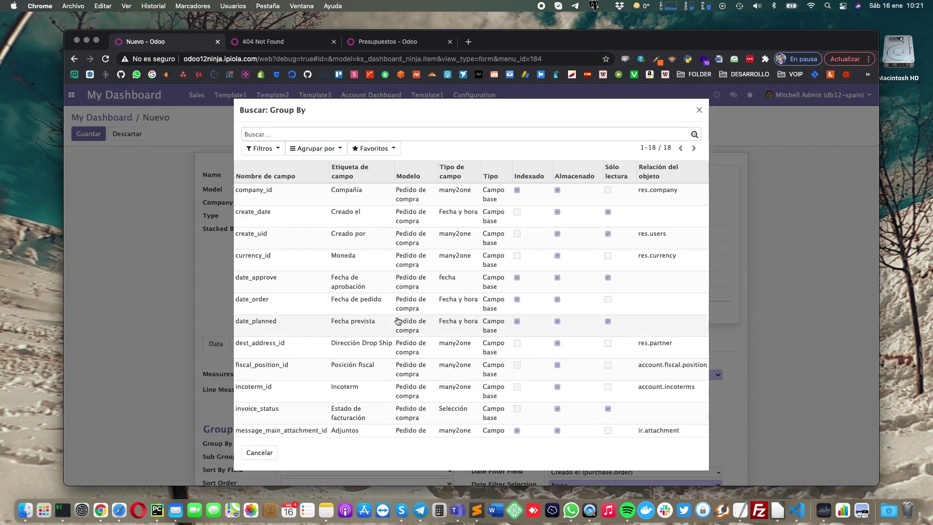
pyautogui.scroll(-4, 397, 321)
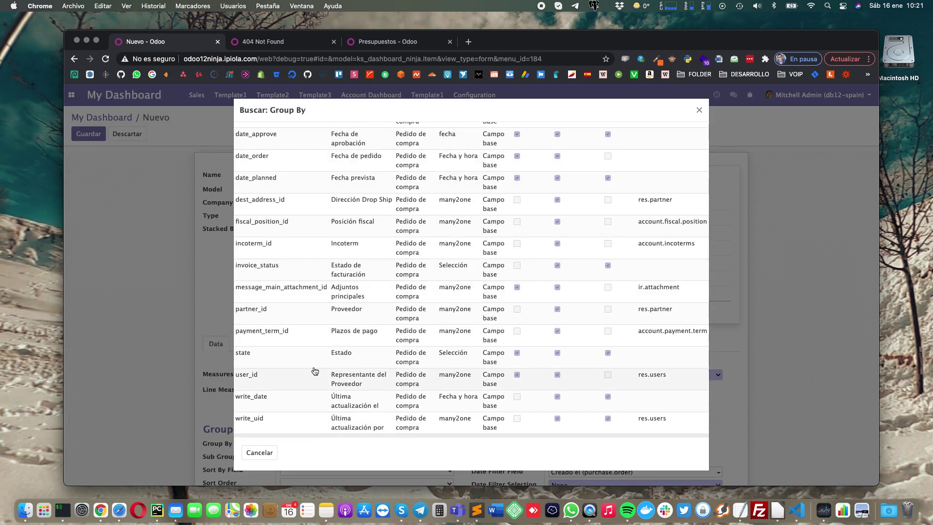
pyautogui.scroll(1, 316, 342)
pyautogui.scroll(4, 316, 342)
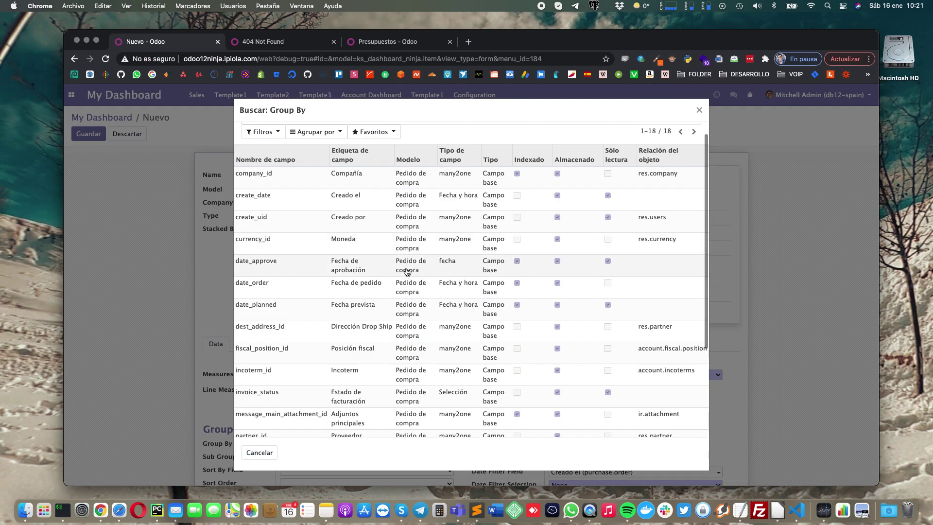
pyautogui.click(283, 290)
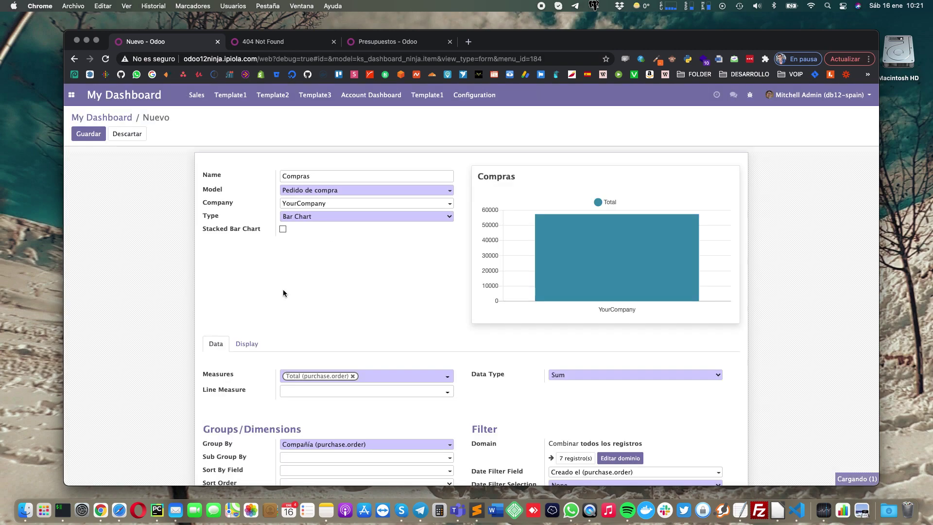
pyautogui.click(329, 373)
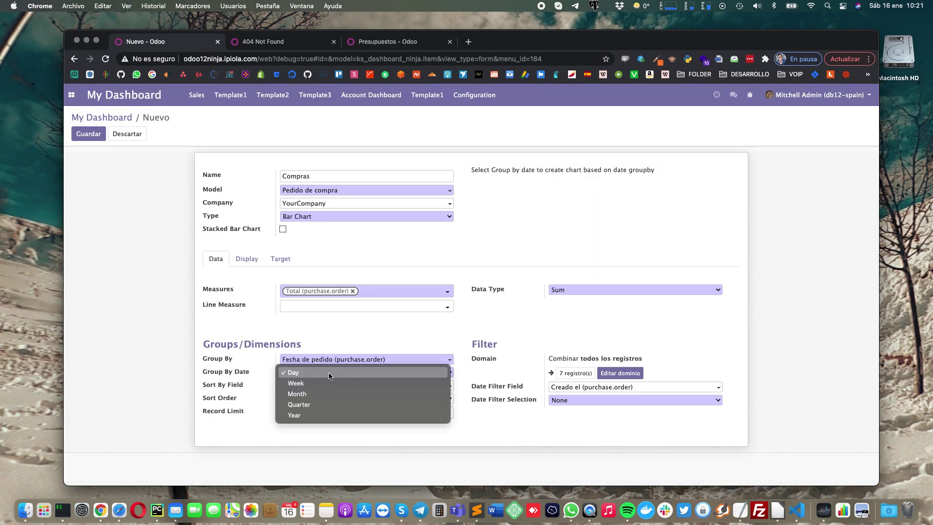
pyautogui.click(301, 394)
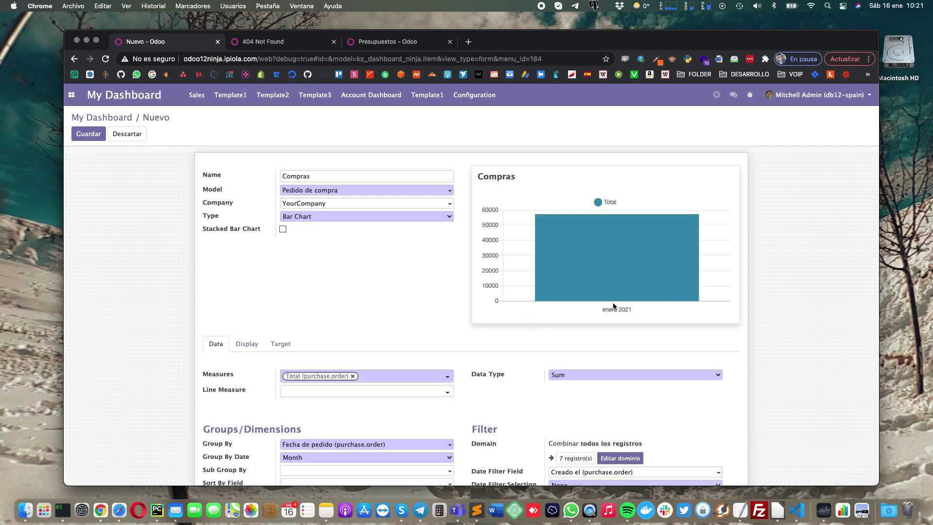
# Save the Compras bar chart to the custom dashboard.
pyautogui.click(80, 135)
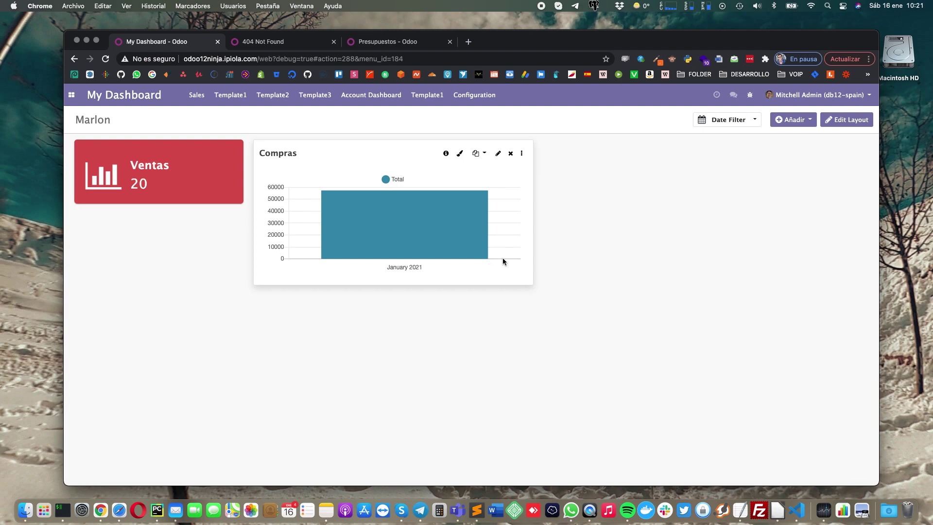
# Move Item 5 Bar Chart from Template1 Dashboard to the custom dashboard that holds the Ventas and Compras items.
pyautogui.click(243, 100)
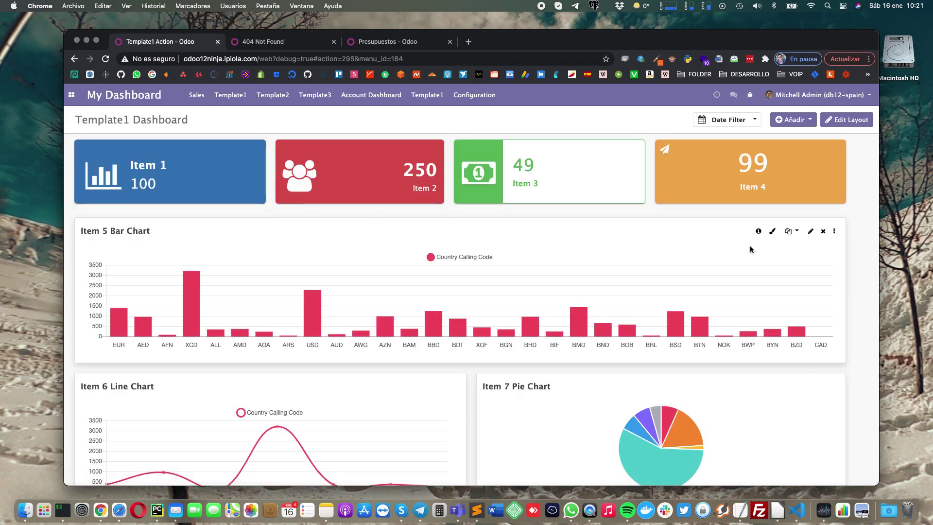
pyautogui.click(793, 232)
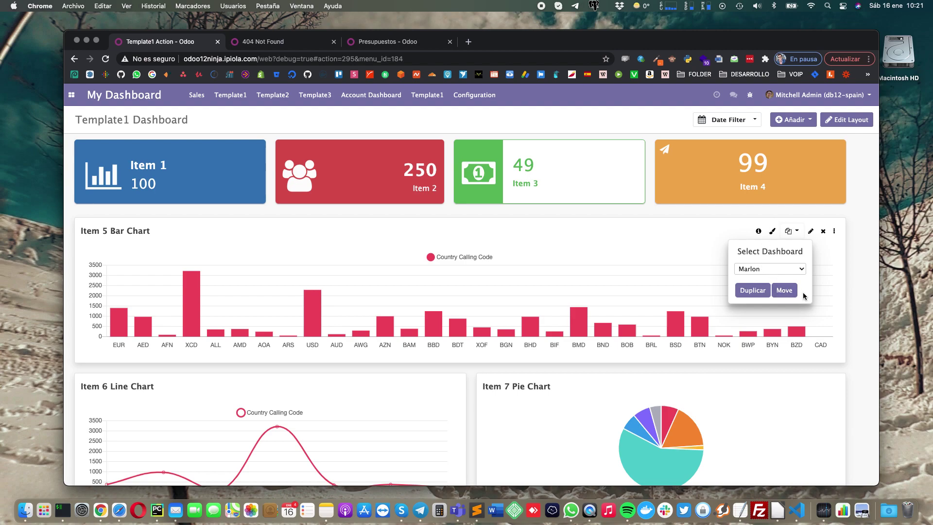
pyautogui.click(788, 275)
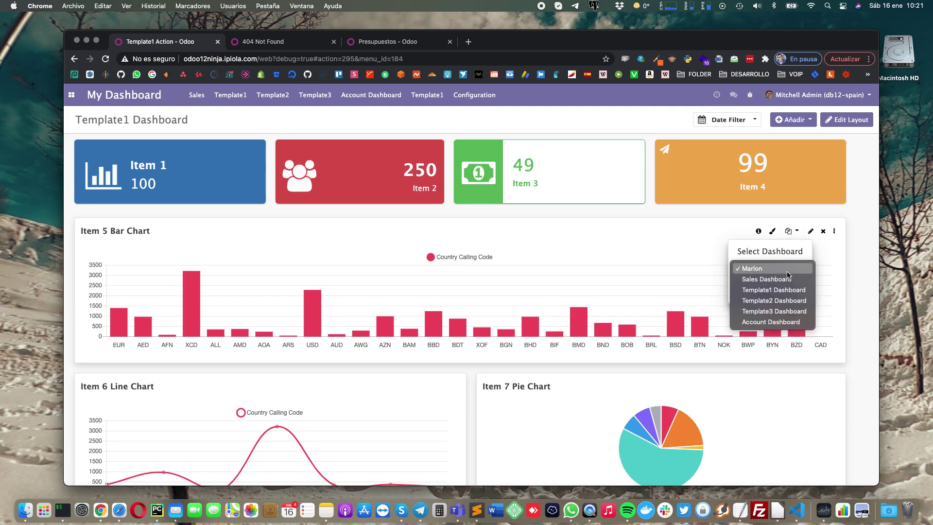
pyautogui.click(787, 271)
pyautogui.click(784, 294)
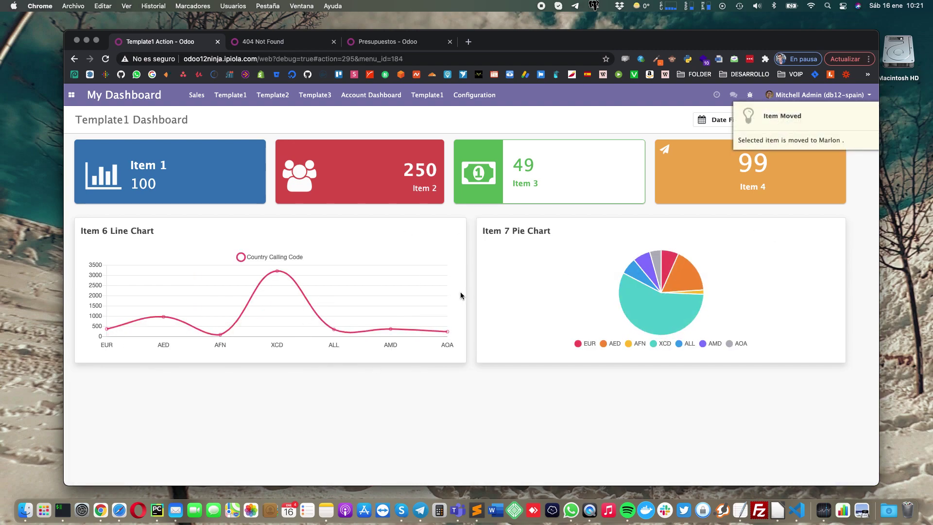
# Review the Sales, custom and Template1 dashboards after the move, including the moved bar chart's duplicate and move options.
pyautogui.click(196, 95)
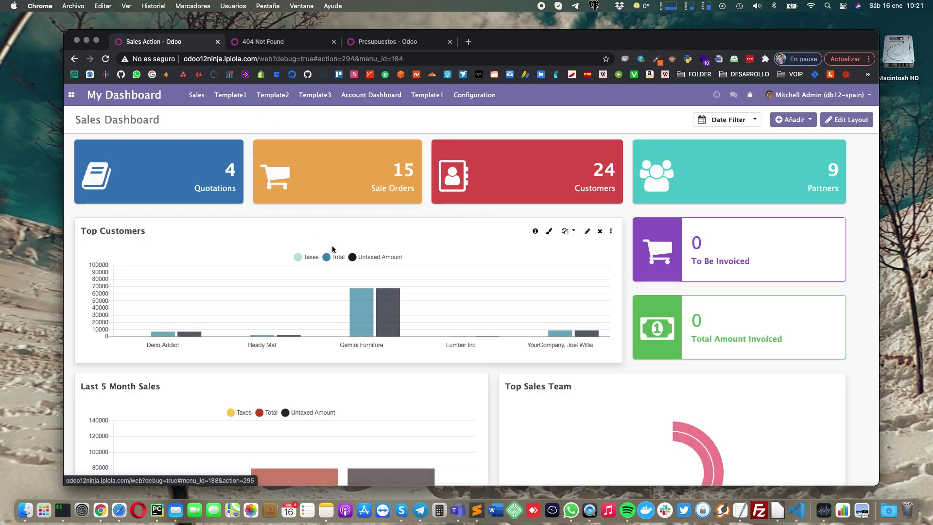
pyautogui.click(118, 96)
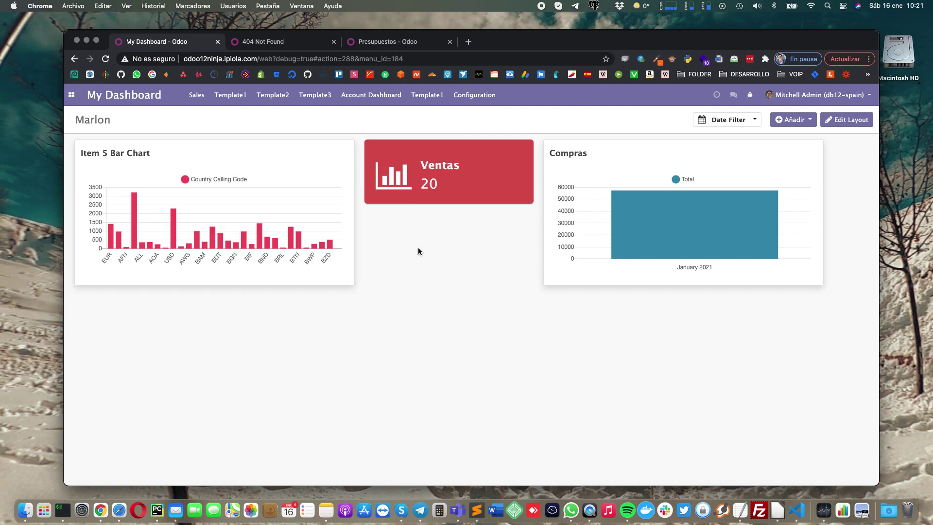
pyautogui.click(298, 154)
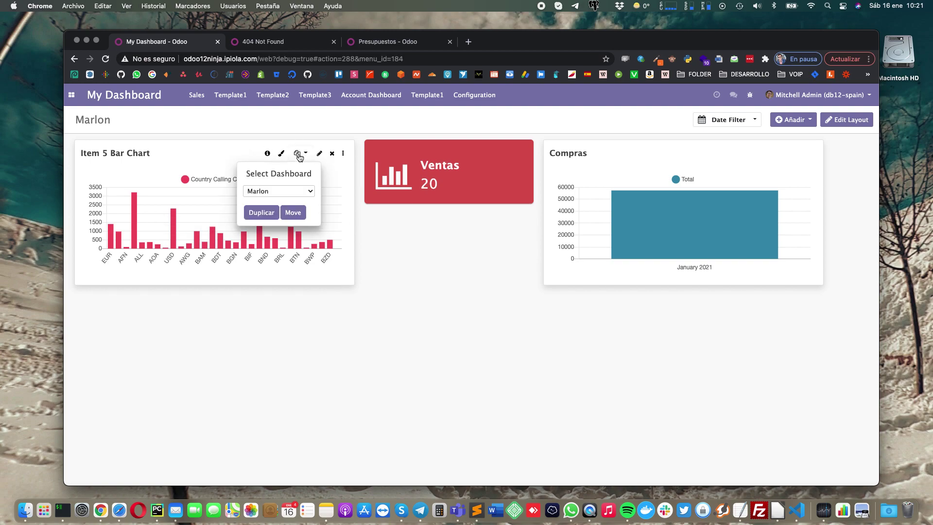
pyautogui.click(231, 94)
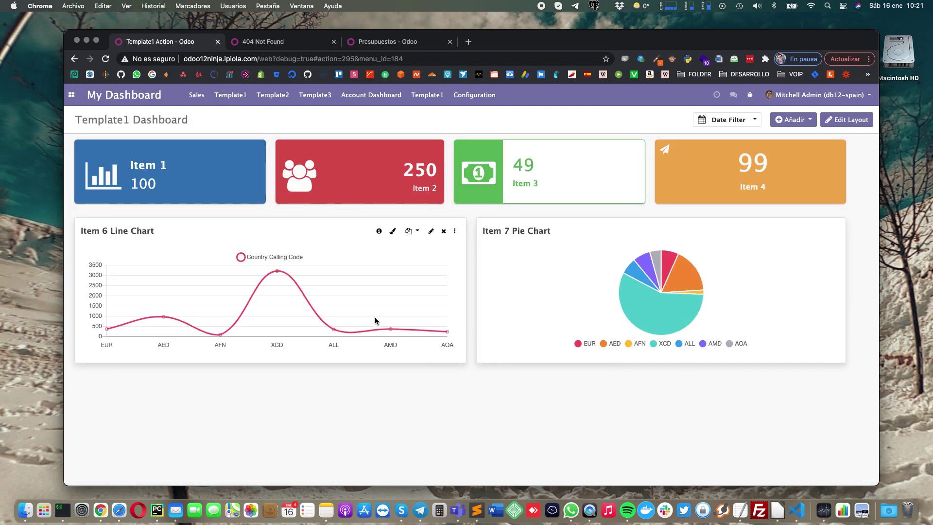
# Export Template2 Dashboard from the Dashboard Manager list as a JSON file.
pyautogui.click(474, 94)
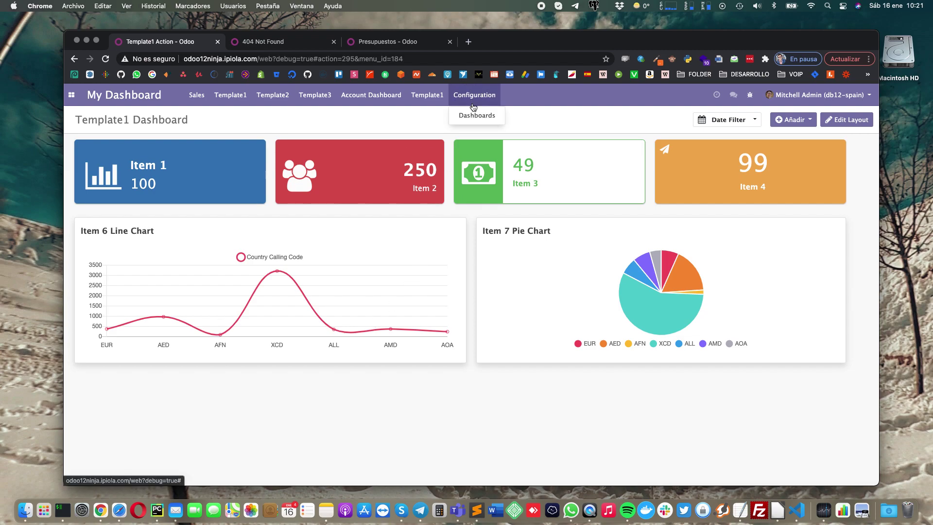
pyautogui.click(473, 113)
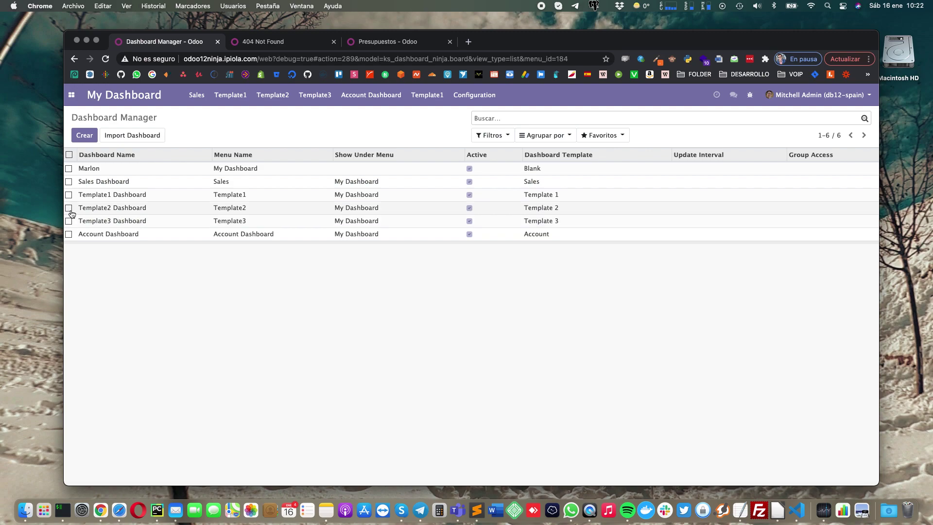
pyautogui.click(69, 208)
pyautogui.click(445, 135)
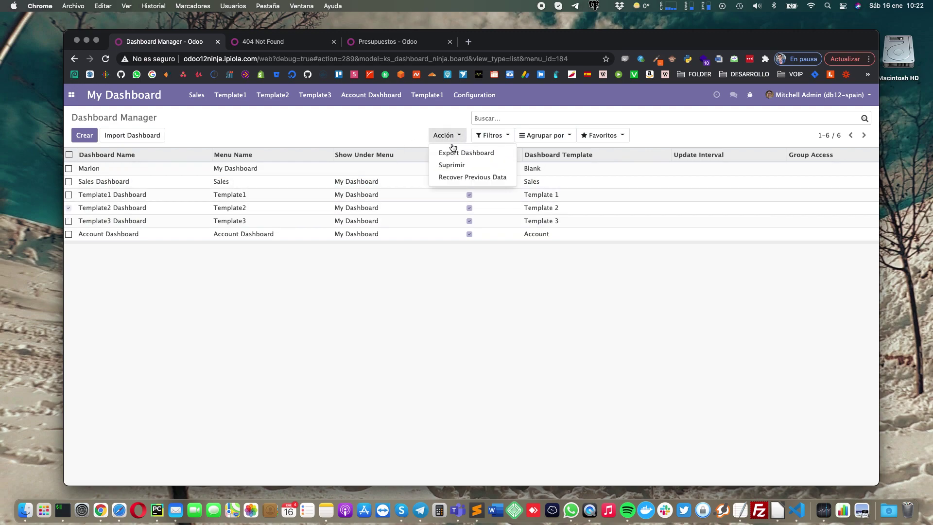
pyautogui.click(453, 152)
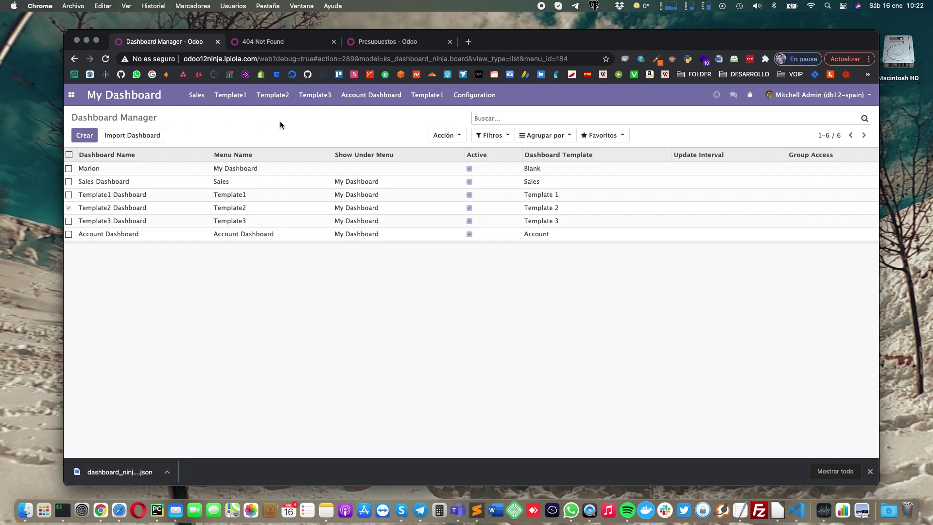
# Import dashboard_ninja (1).json from Descargas as a new dashboard and open the imported Template2 Dashboard.
pyautogui.click(126, 137)
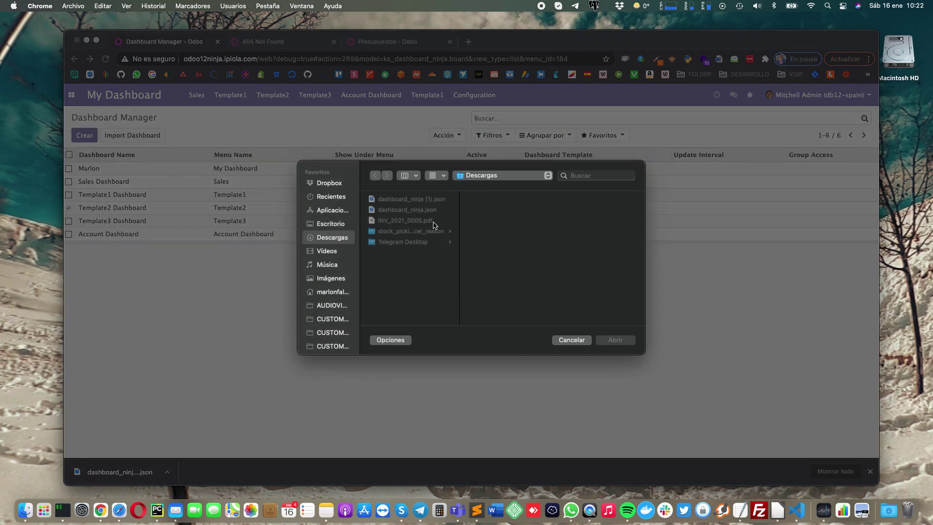
pyautogui.click(413, 199)
pyautogui.click(614, 339)
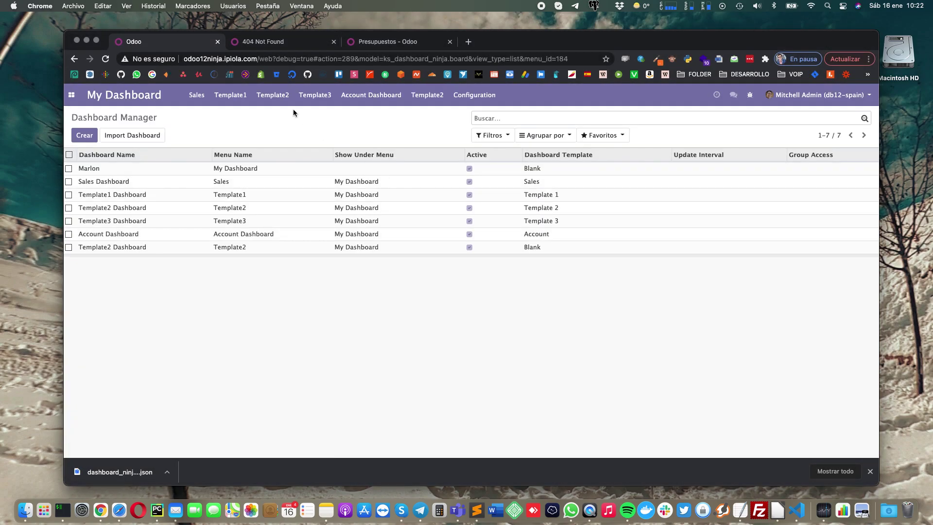
pyautogui.click(435, 98)
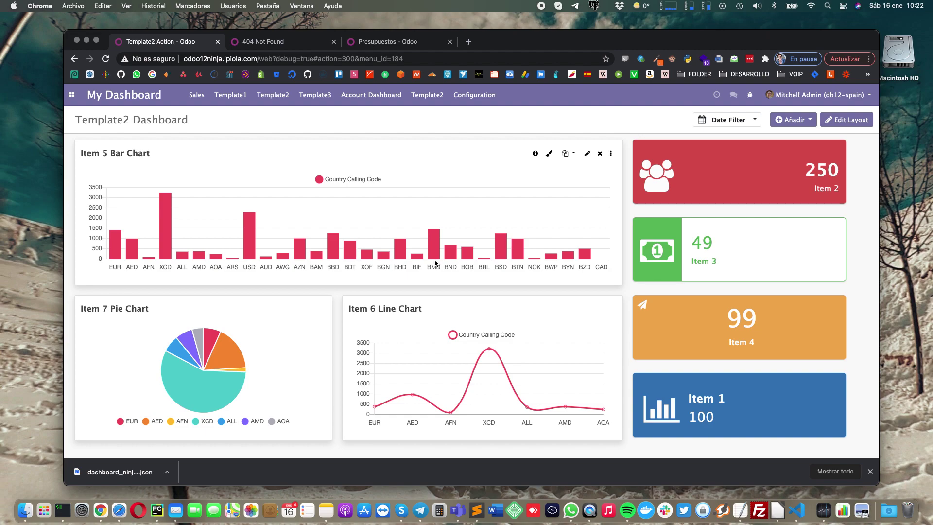
pyautogui.click(869, 472)
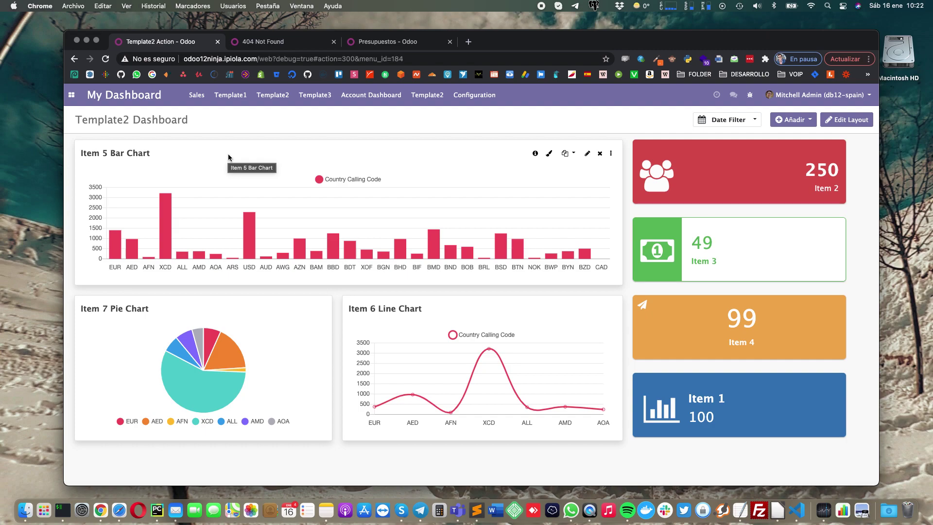
# View the developer's personal website in a new browser tab and return to Template2 Dashboard.
pyautogui.click(467, 42)
pyautogui.write('a')
pyautogui.press('BackSpace')
pyautogui.write('marlonfalcon.com')
pyautogui.press('Return')
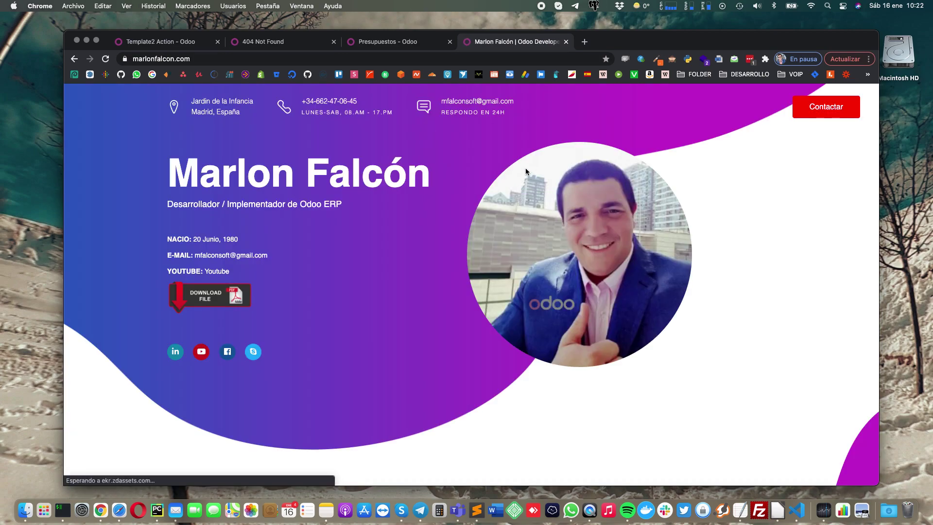
pyautogui.click(166, 43)
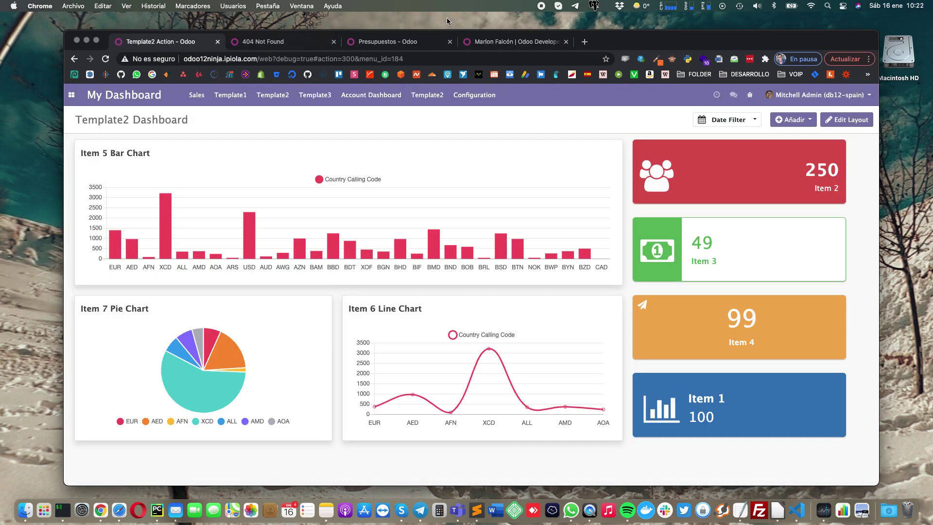